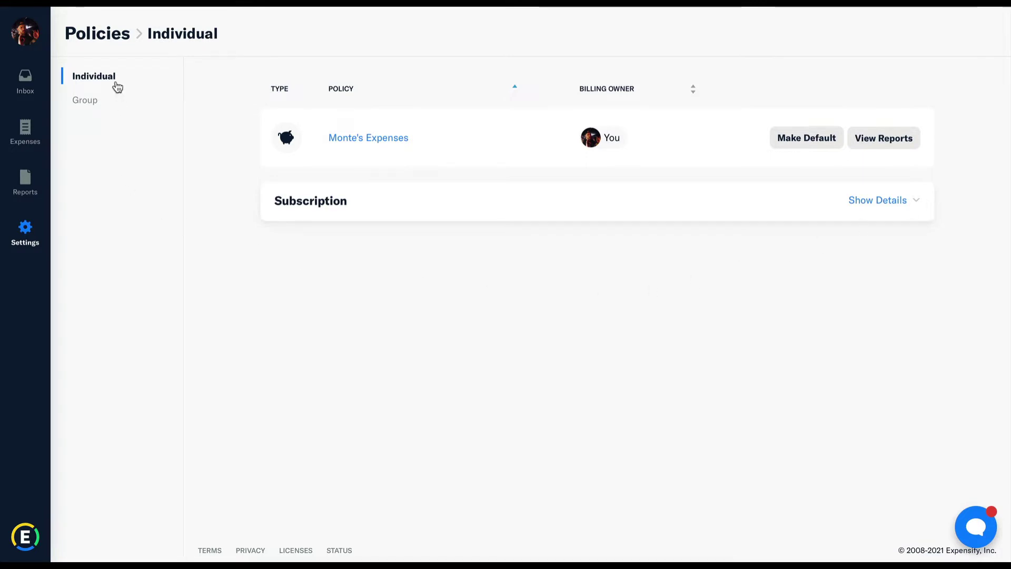
Step: Switch the Policies page to the Group policies list
click(97, 101)
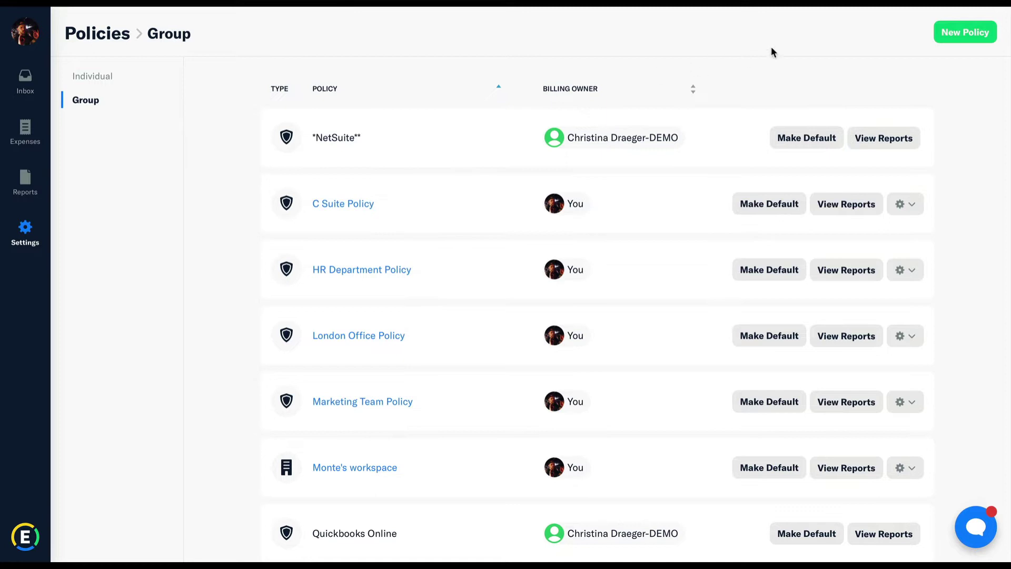
click(965, 33)
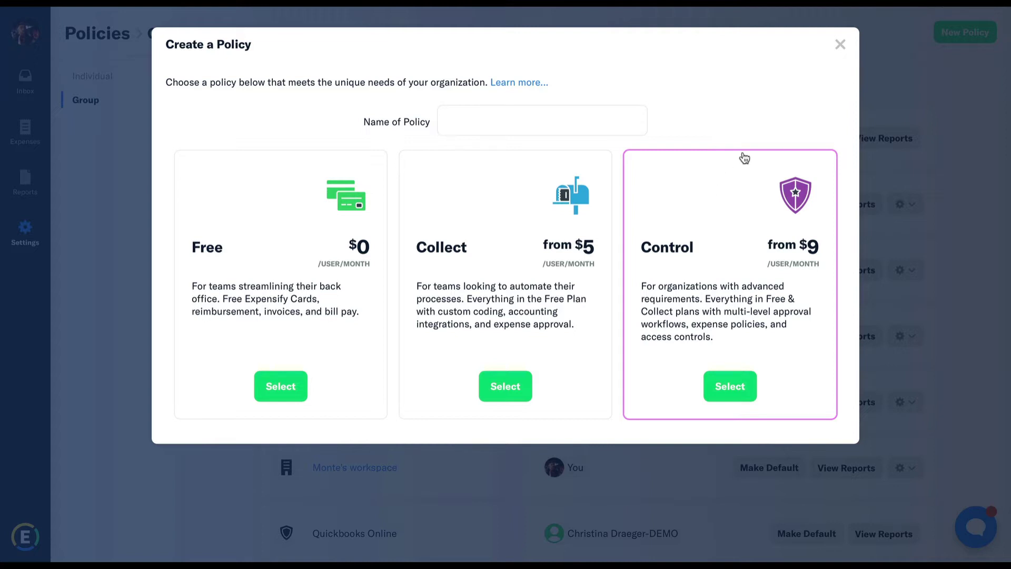
click(838, 46)
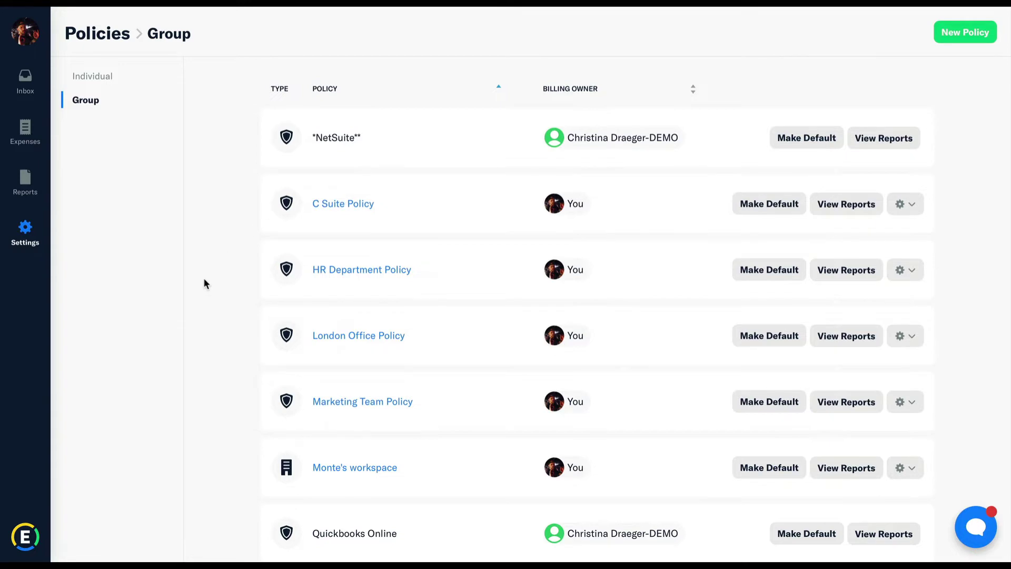
mouse_move(43, 238)
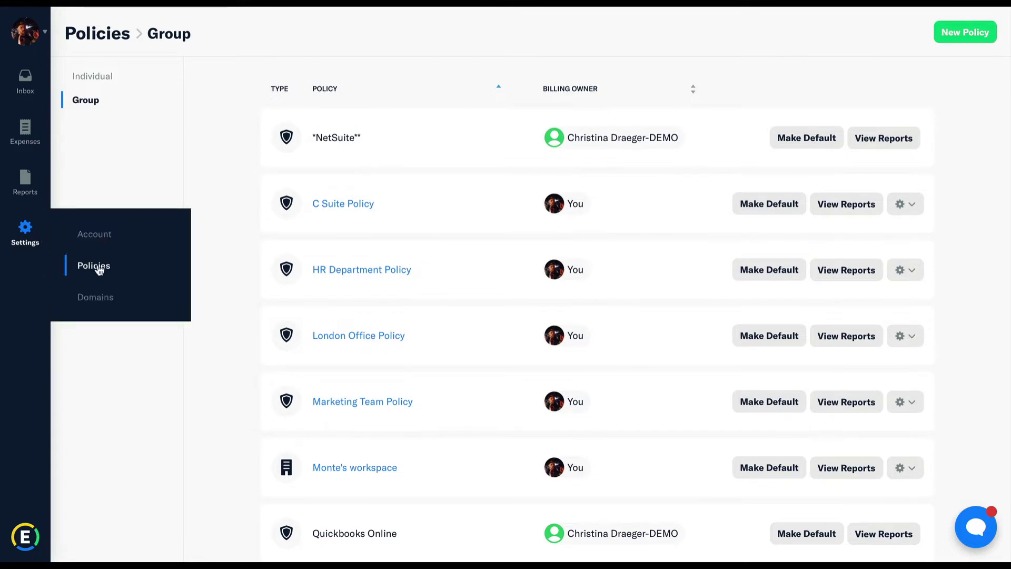
scroll(247, 256, down, 10)
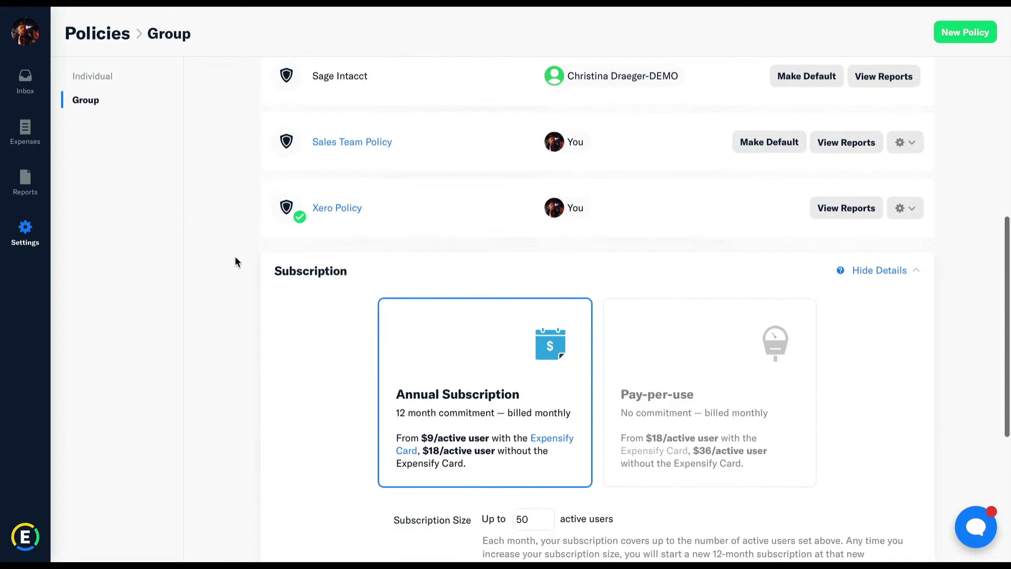
scroll(235, 256, down, 3)
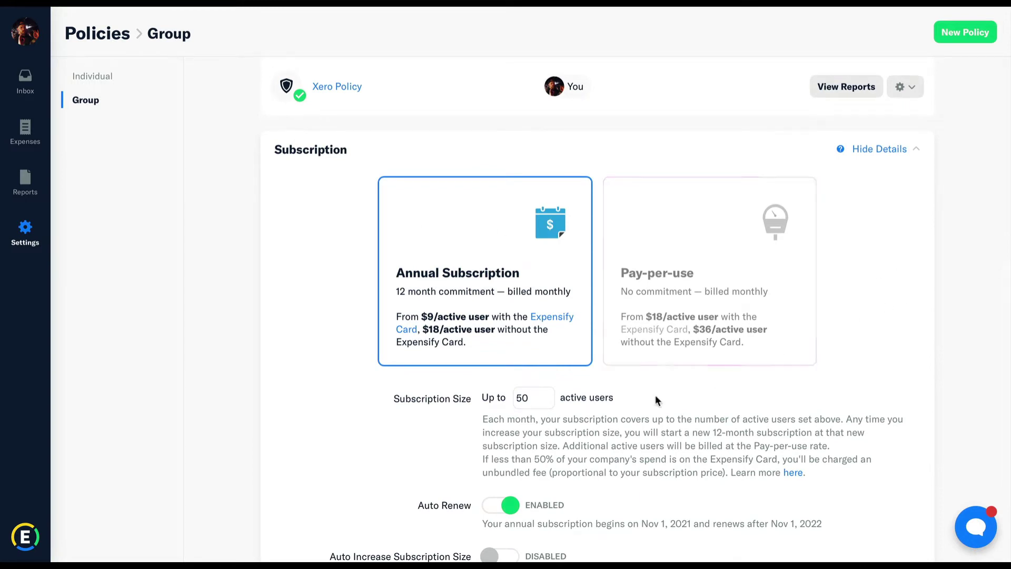
scroll(233, 281, up, 10)
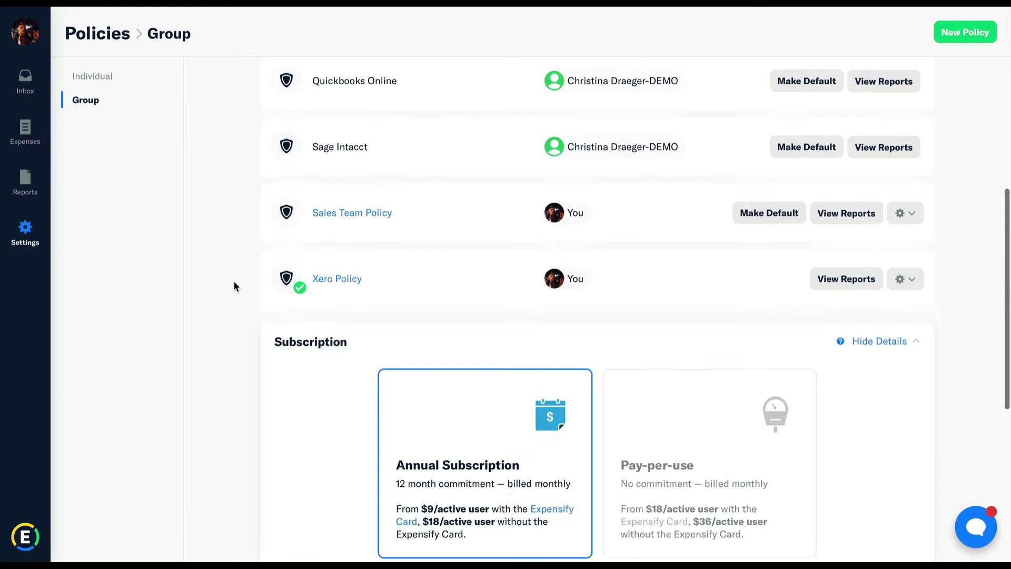
scroll(233, 280, up, 3)
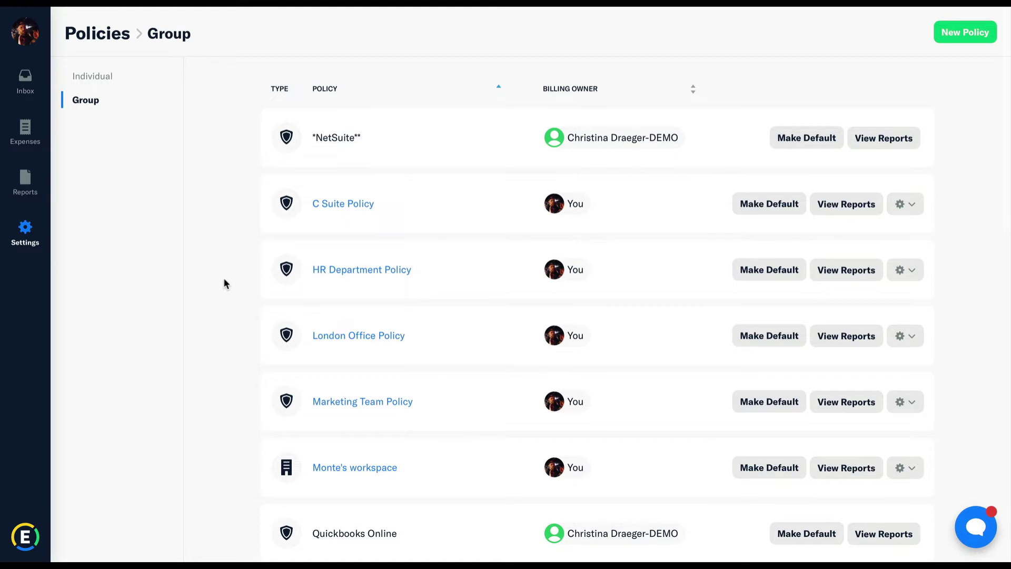
scroll(225, 280, down, 2)
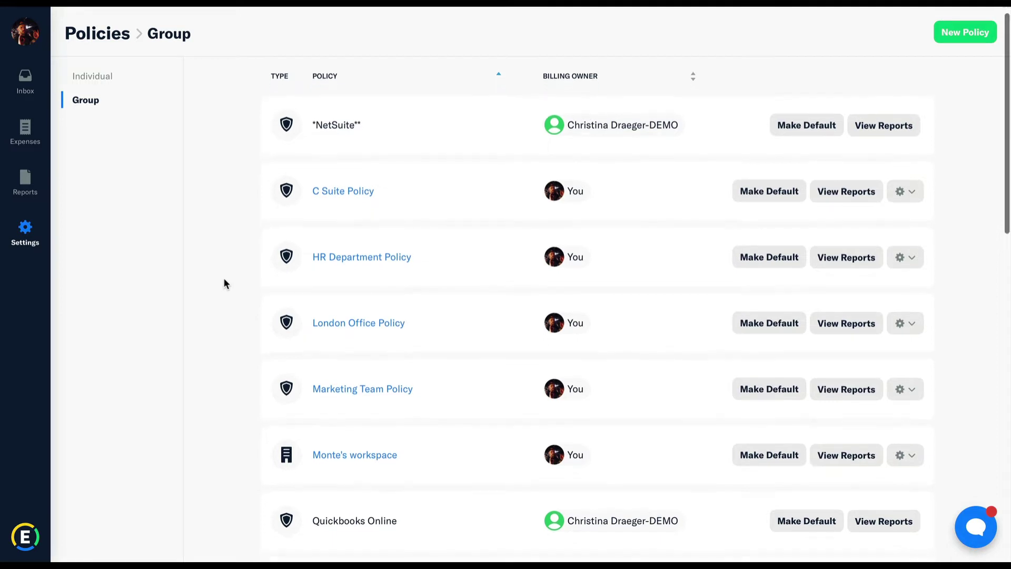
scroll(223, 284, down, 1)
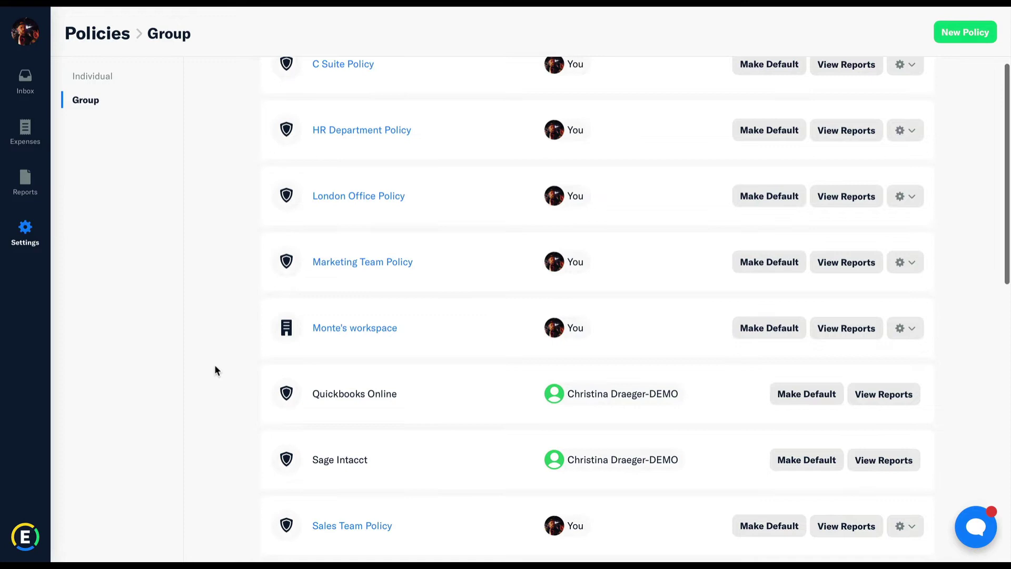
scroll(227, 342, up, 1)
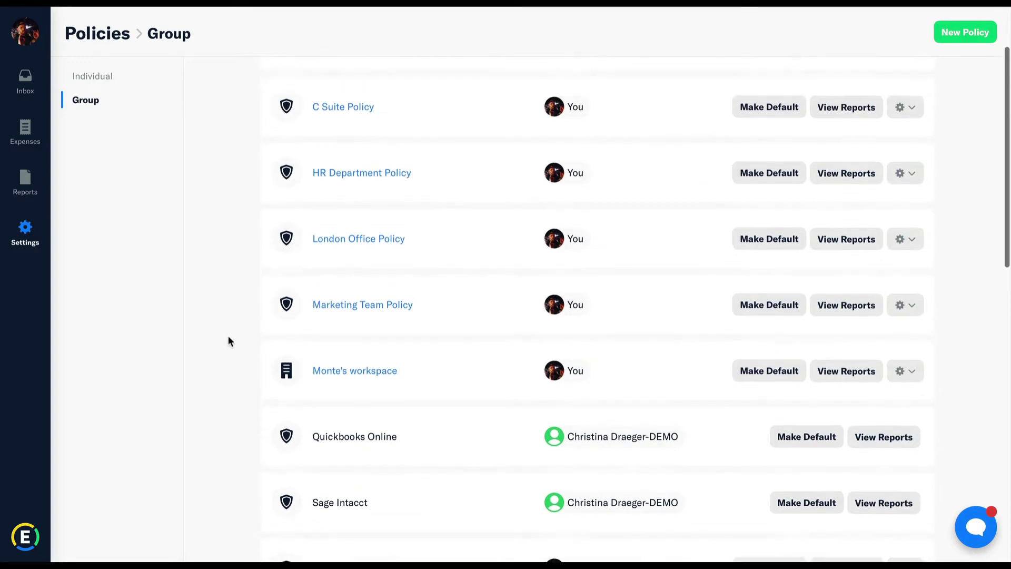
scroll(227, 341, up, 2)
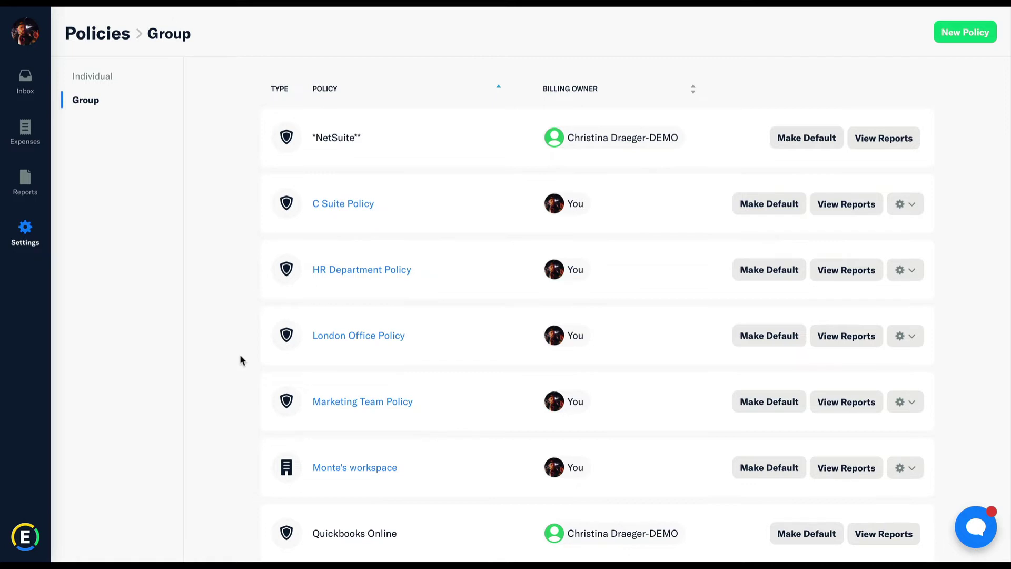
Step: Open the Marketing Team Policy's Expenses settings and enable Expense Violations
click(359, 401)
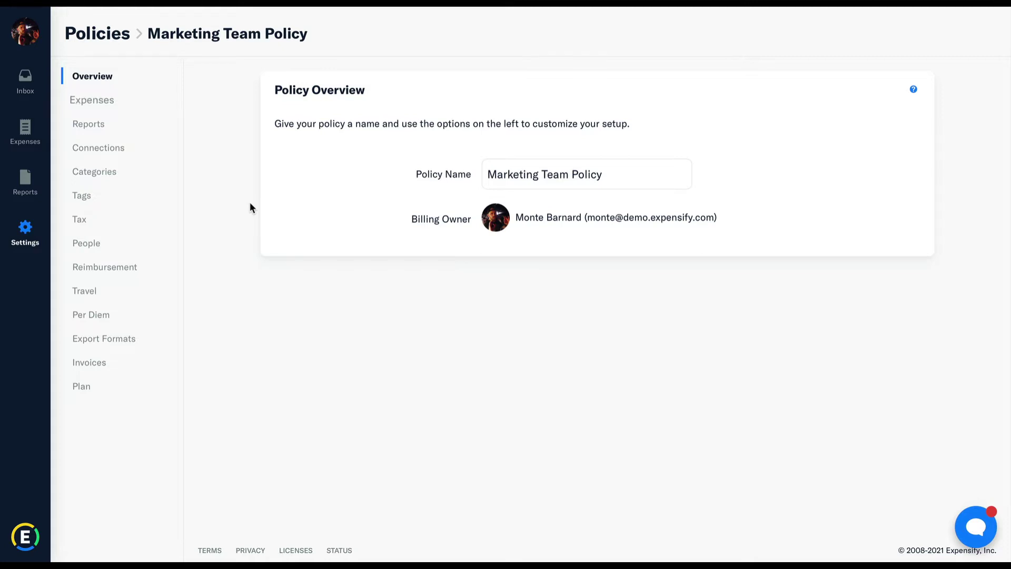
click(97, 99)
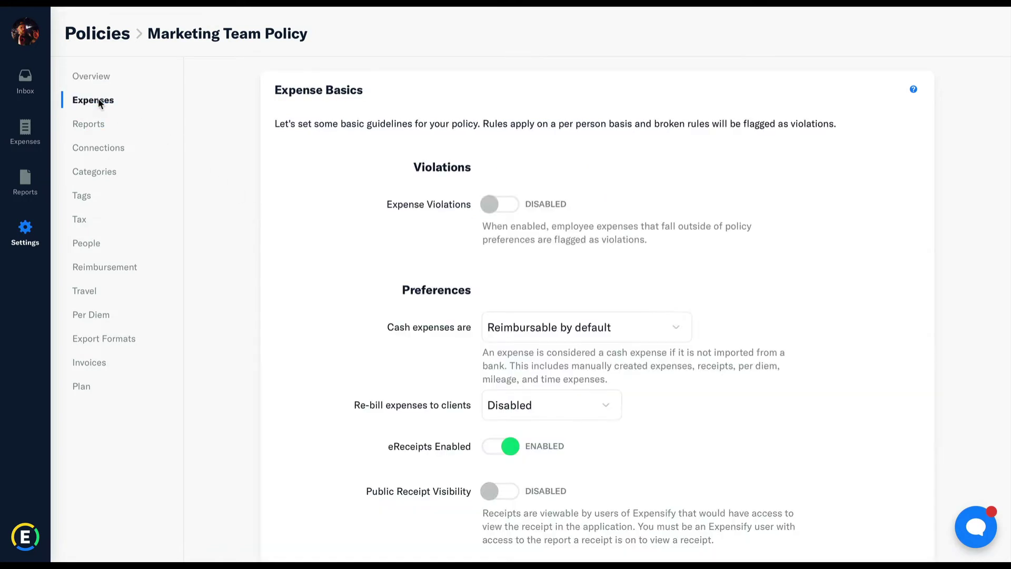
click(489, 205)
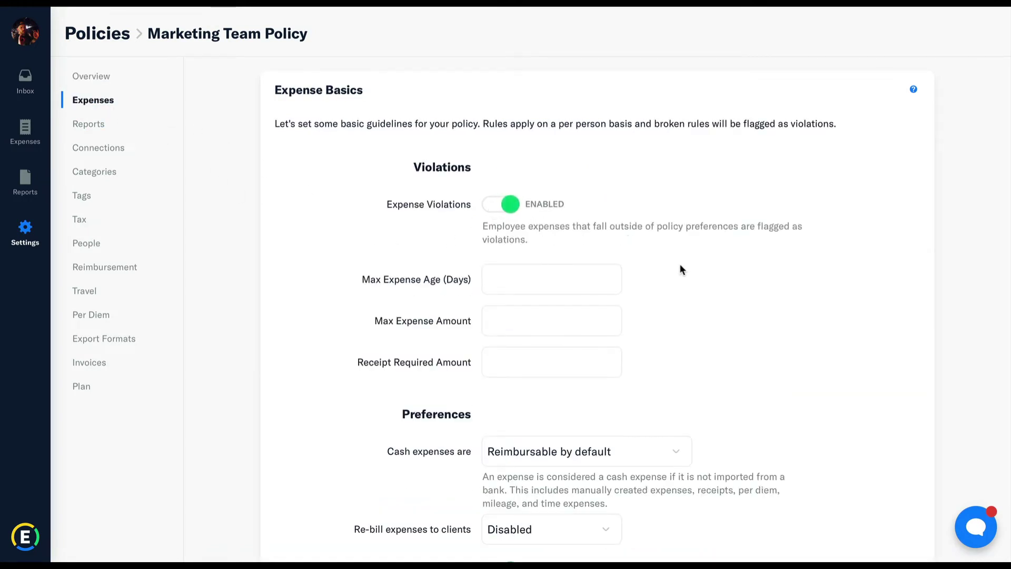
Step: Set max expense age to 30 days, max amount $500 and receipts required above $0.01
click(542, 283)
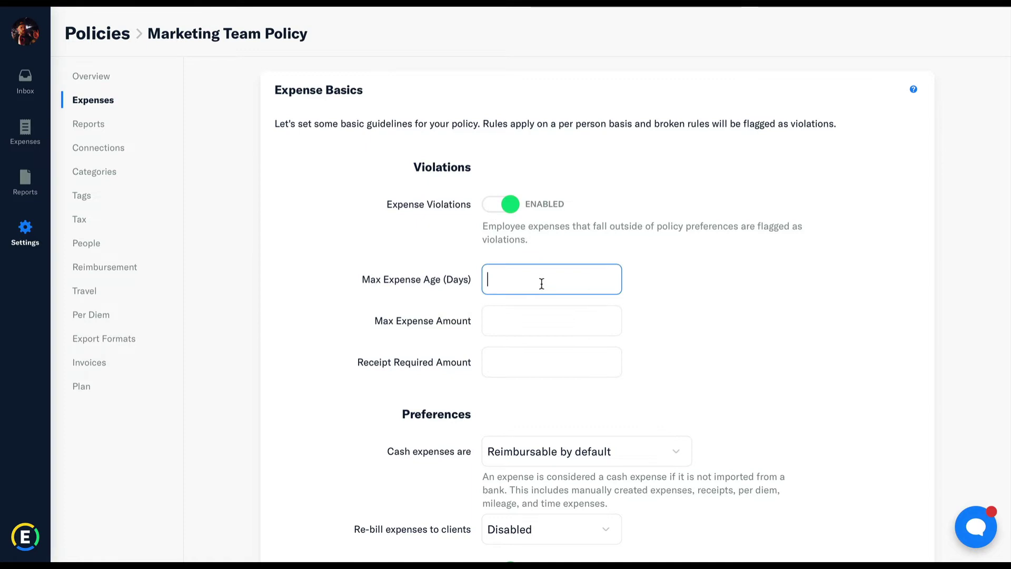
text(30)
click(522, 318)
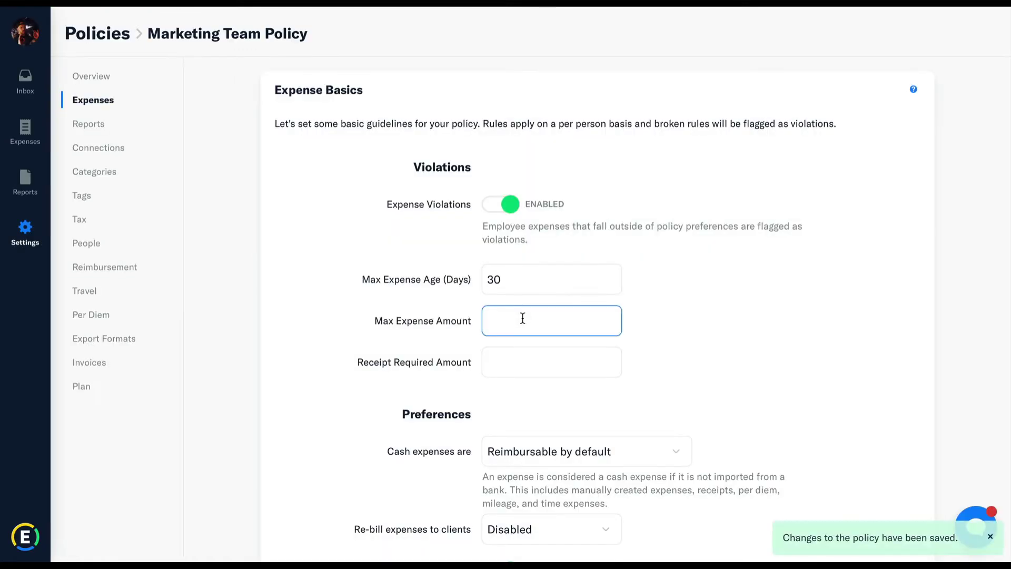
text($500)
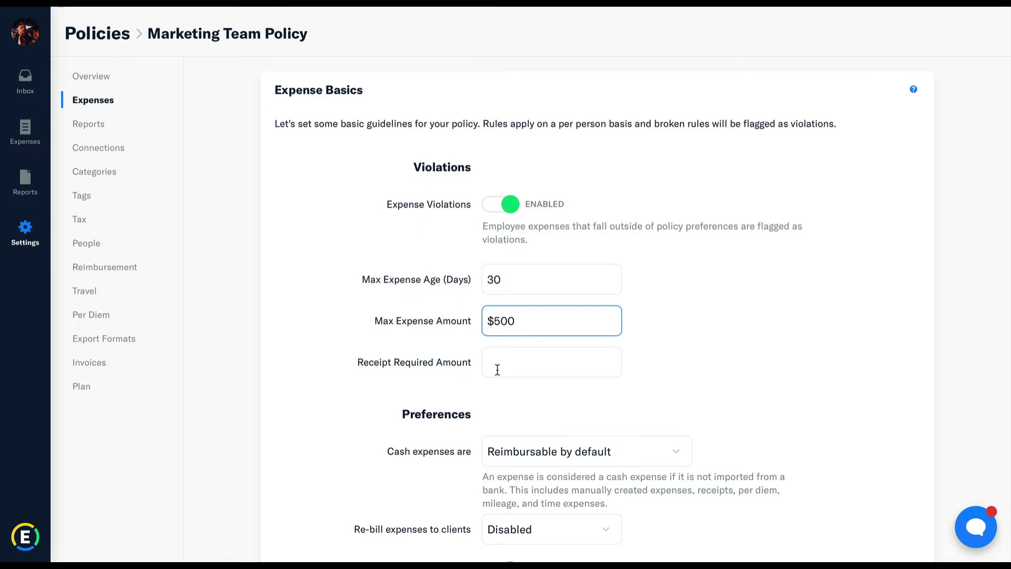
click(497, 369)
text(0.01)
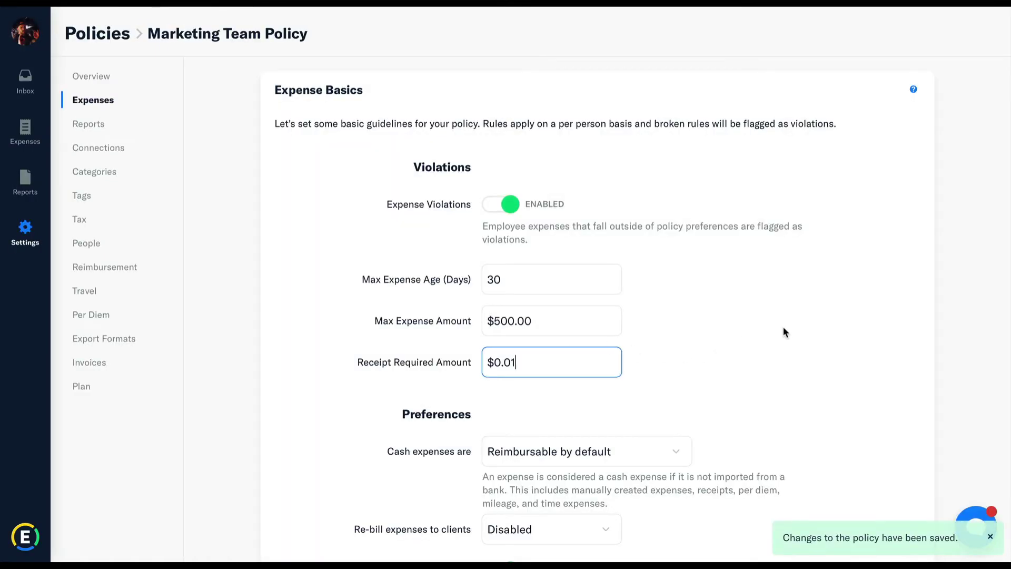
click(778, 352)
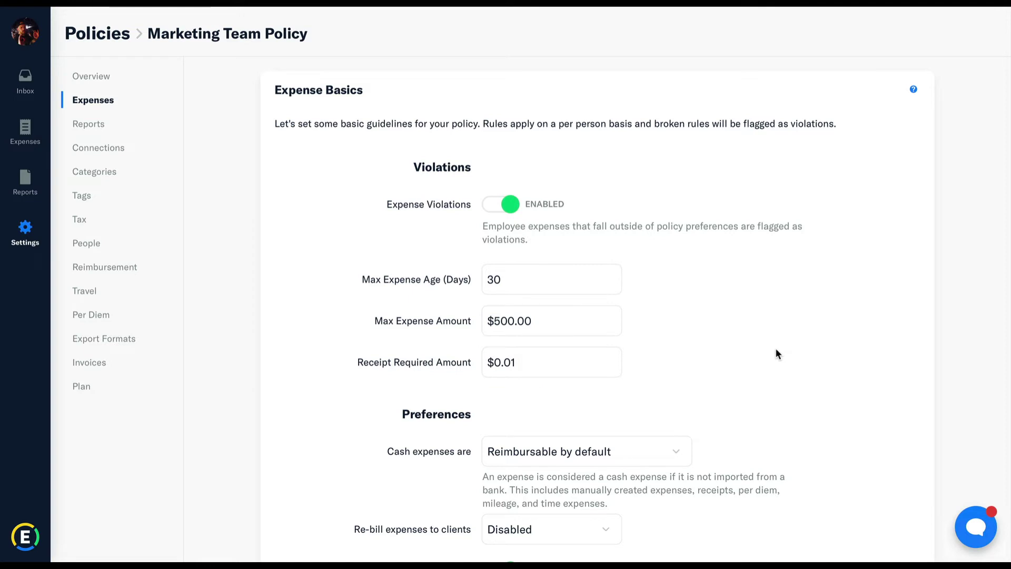
scroll(775, 348, down, 1)
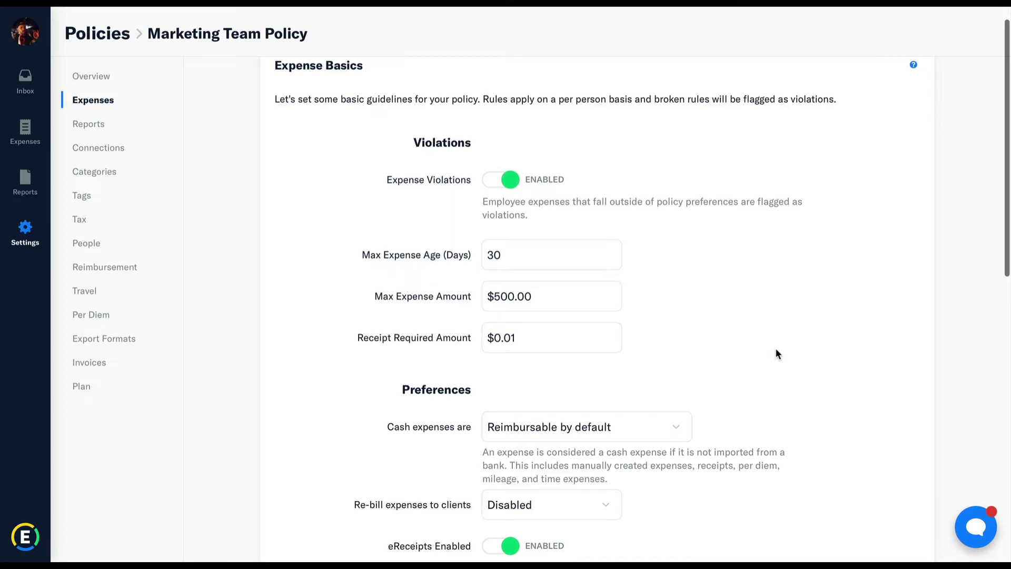
scroll(775, 349, down, 1)
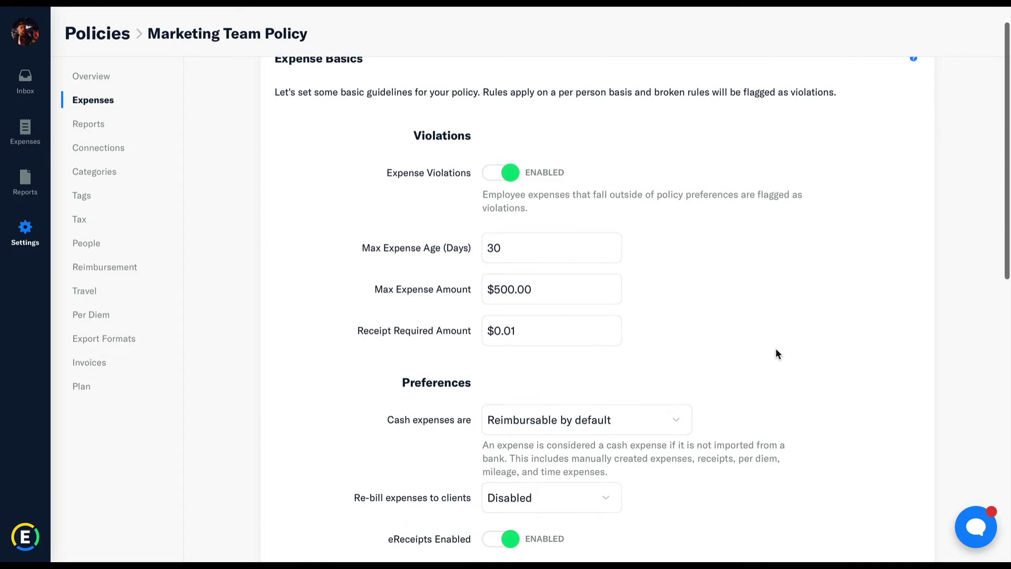
scroll(775, 349, down, 5)
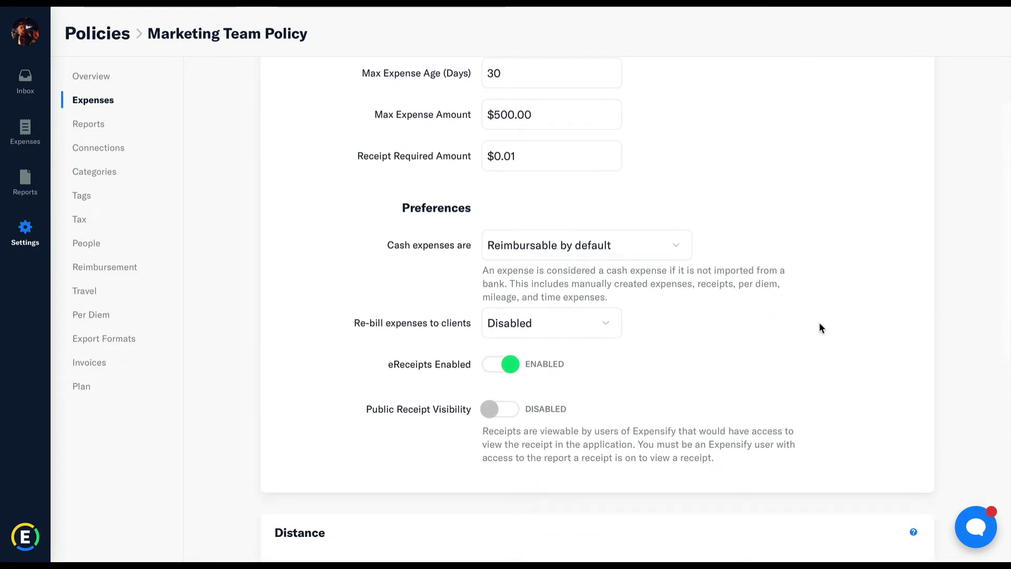
click(684, 246)
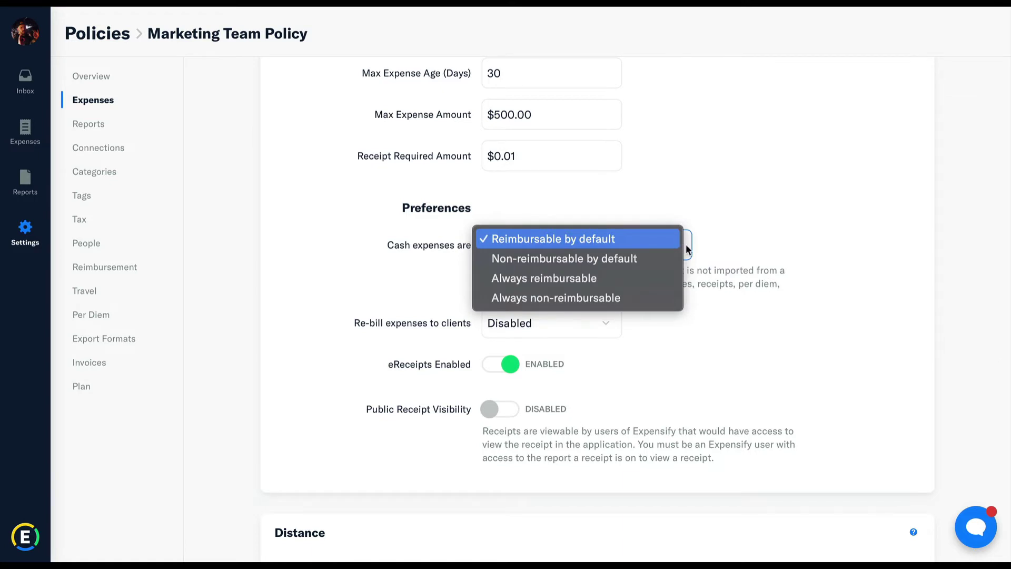
click(775, 239)
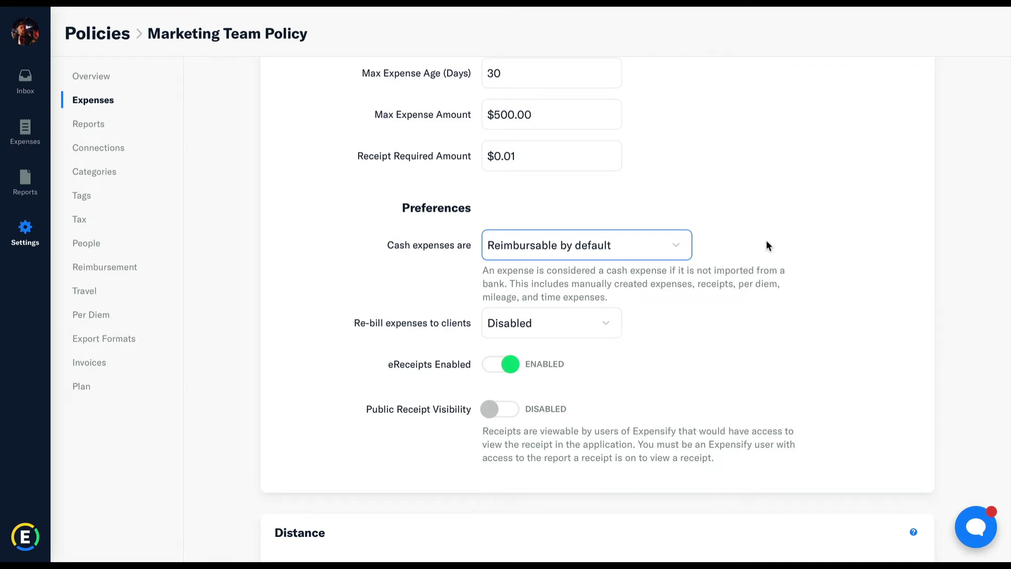
click(683, 249)
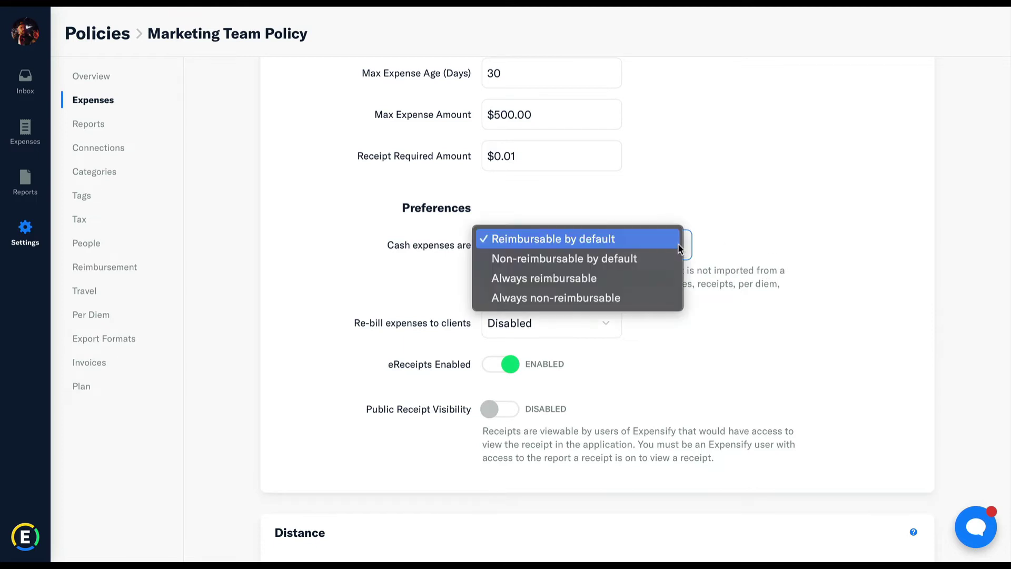
click(789, 244)
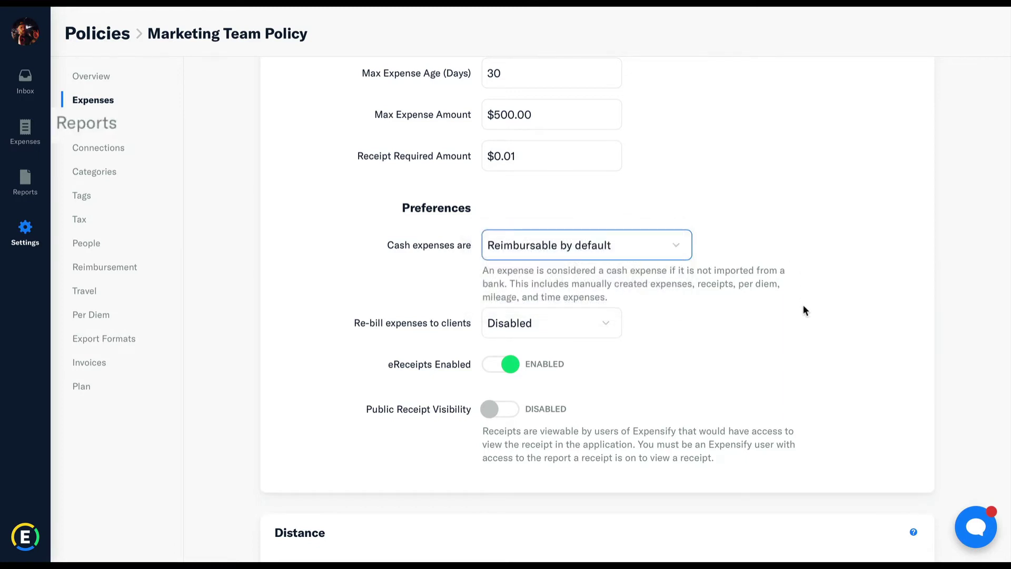
scroll(803, 308, down, 3)
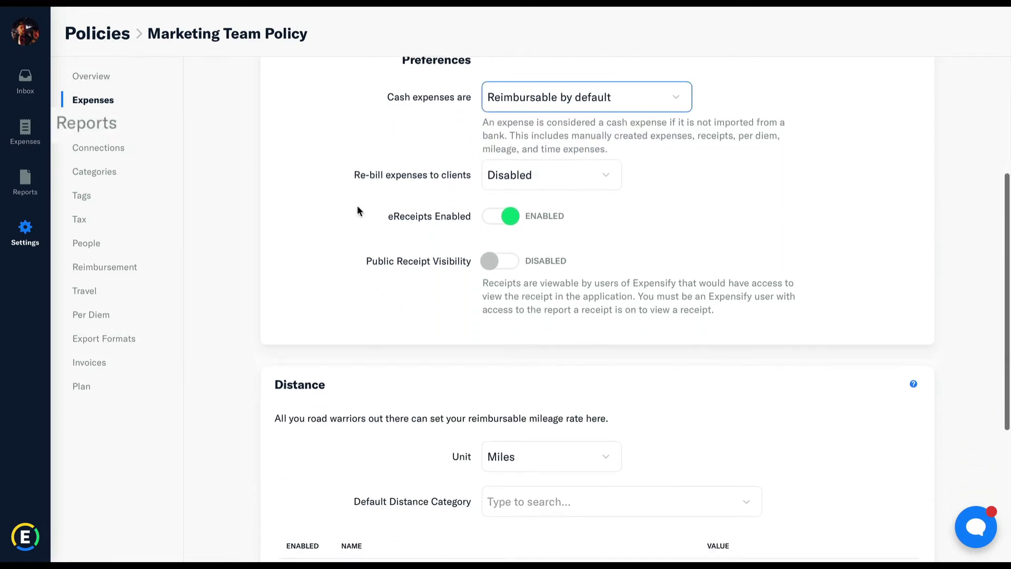
Step: Make Scheduled Submit run monthly on the last business day, then view Connections settings
click(108, 124)
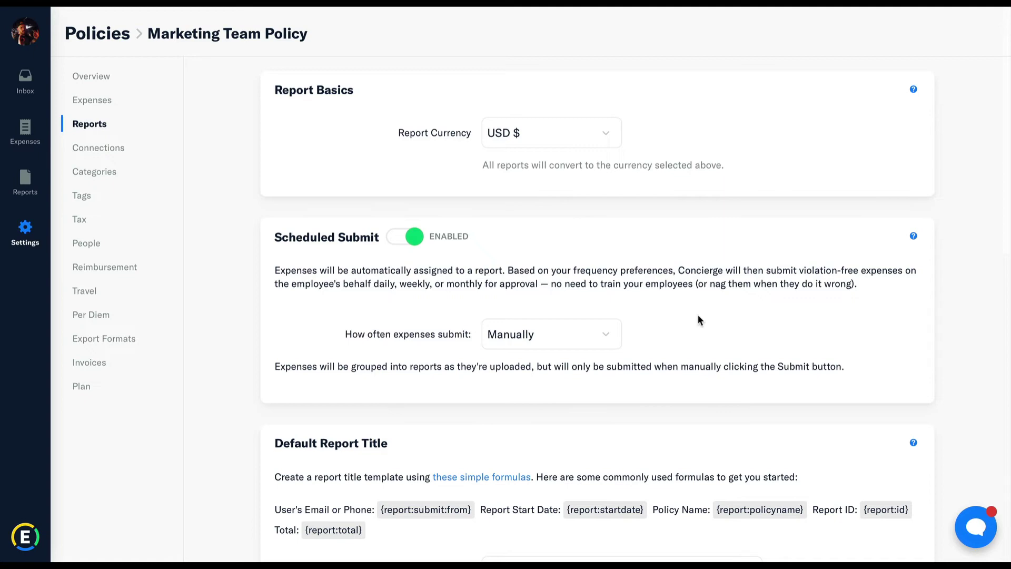
click(603, 343)
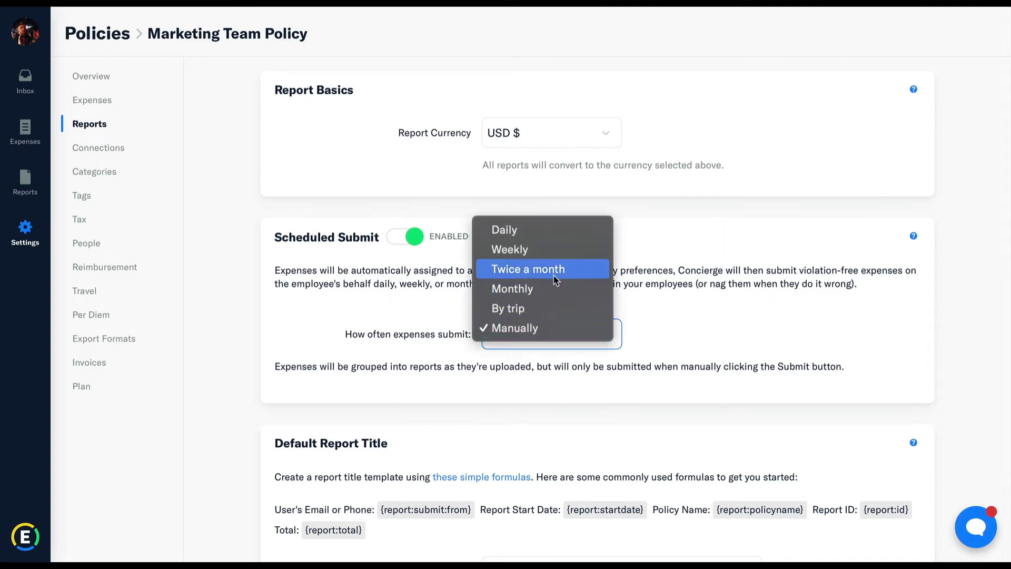
click(551, 289)
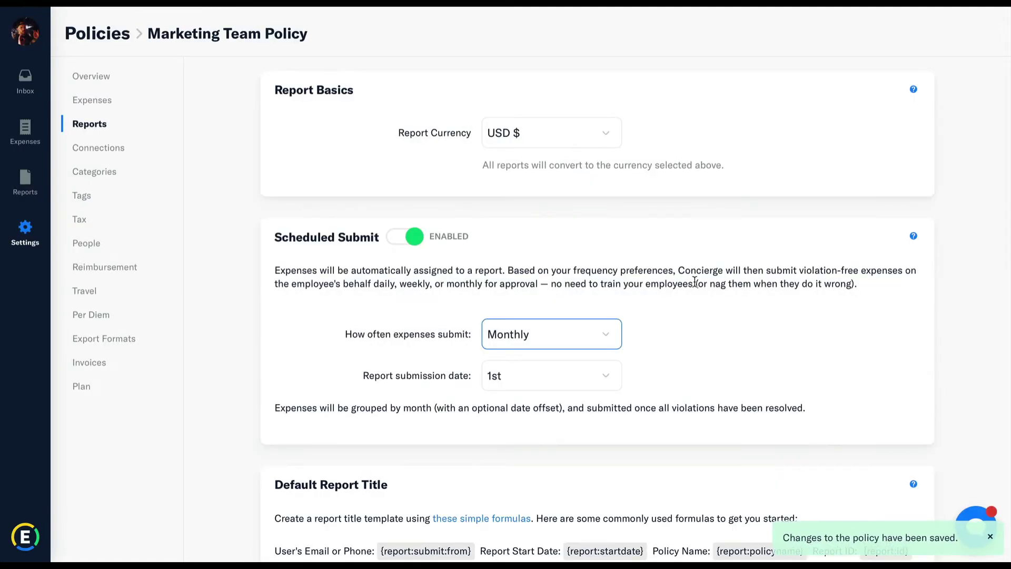
scroll(732, 316, down, 2)
click(598, 301)
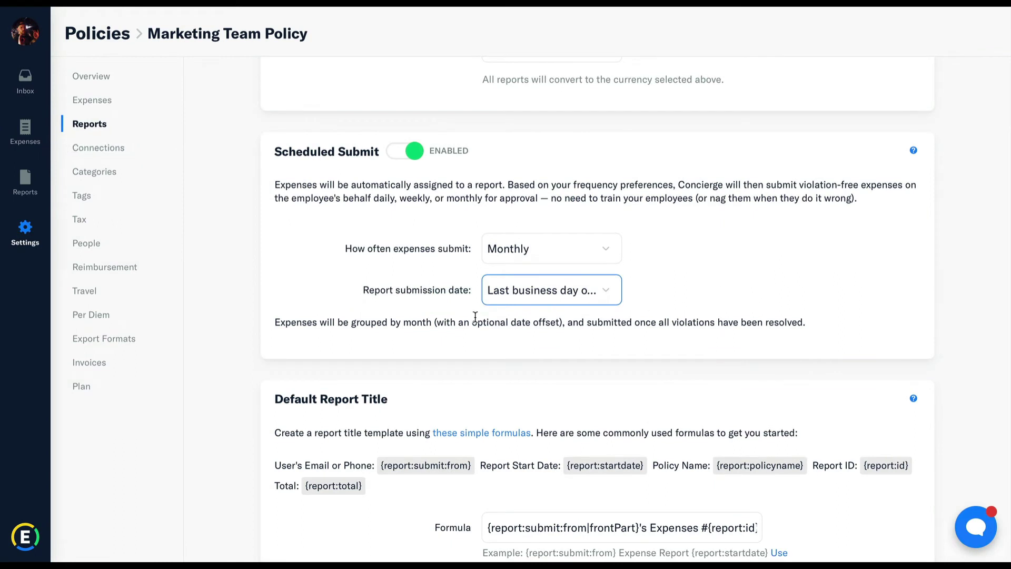
click(105, 150)
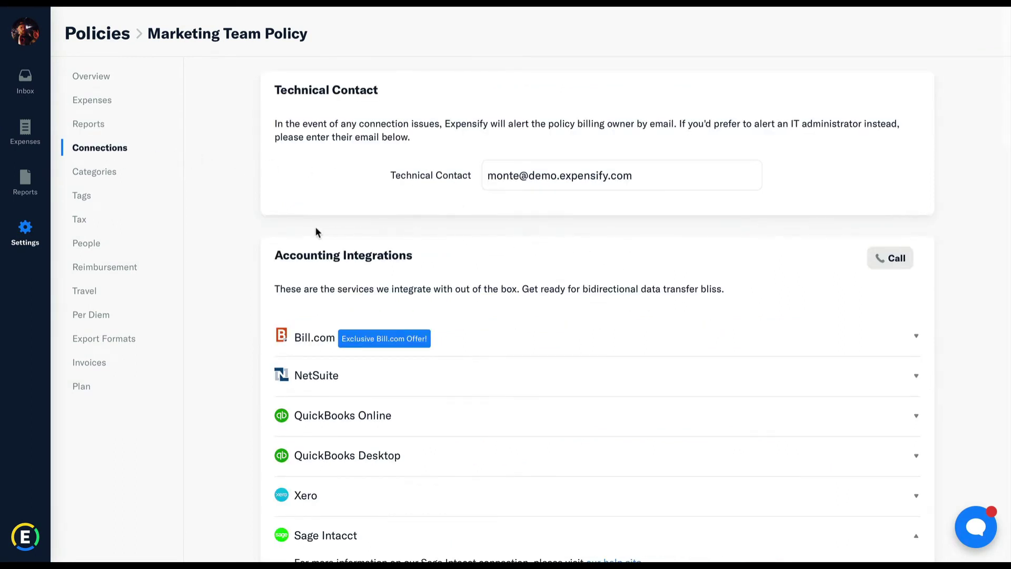
scroll(225, 244, down, 6)
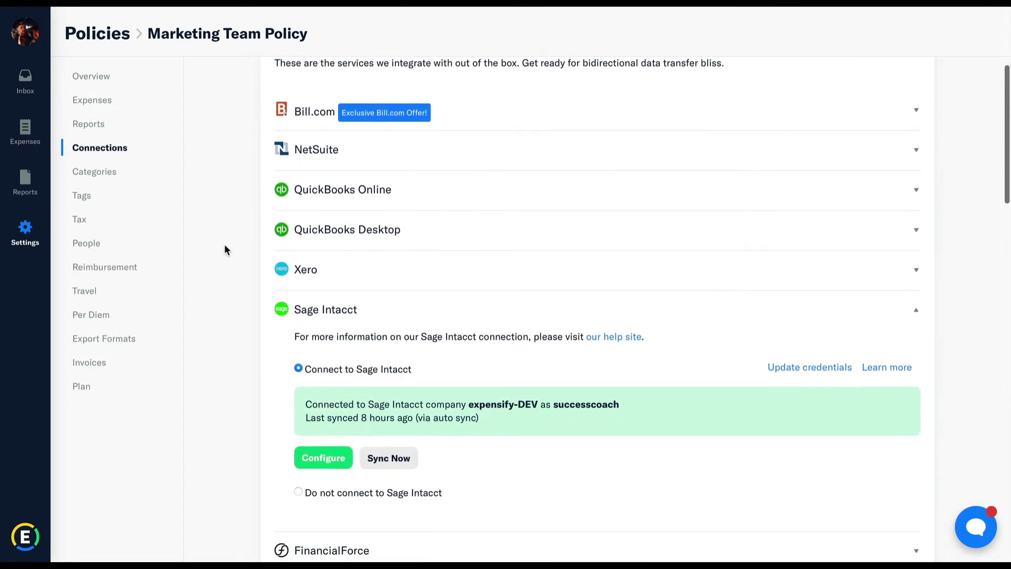
scroll(225, 245, down, 5)
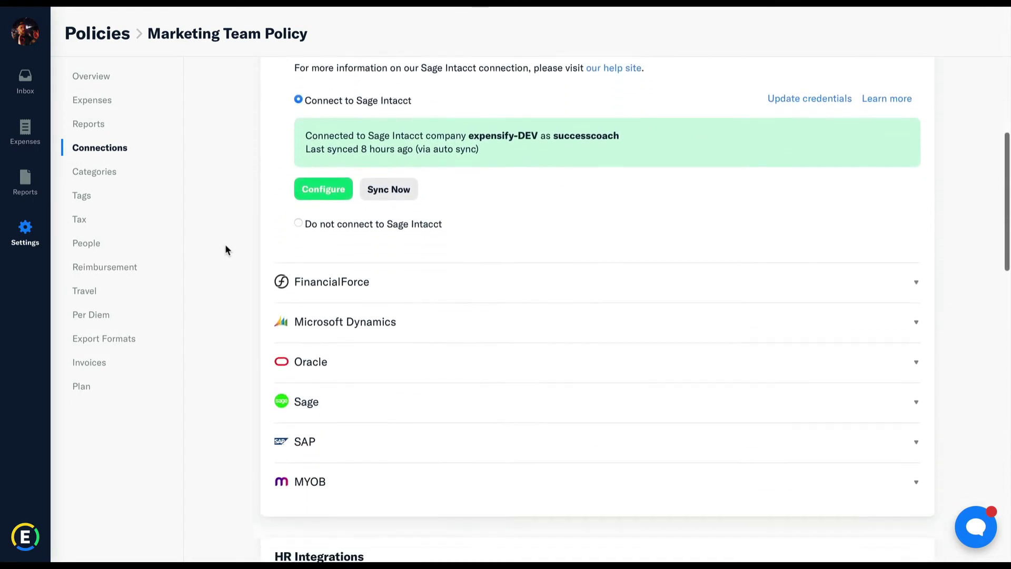
scroll(225, 244, down, 6)
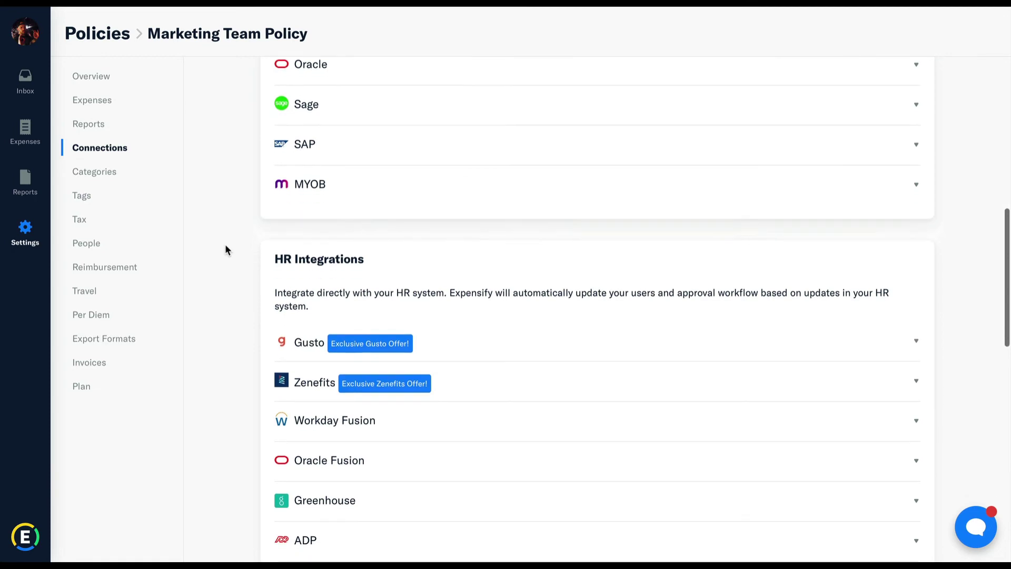
scroll(225, 244, up, 10)
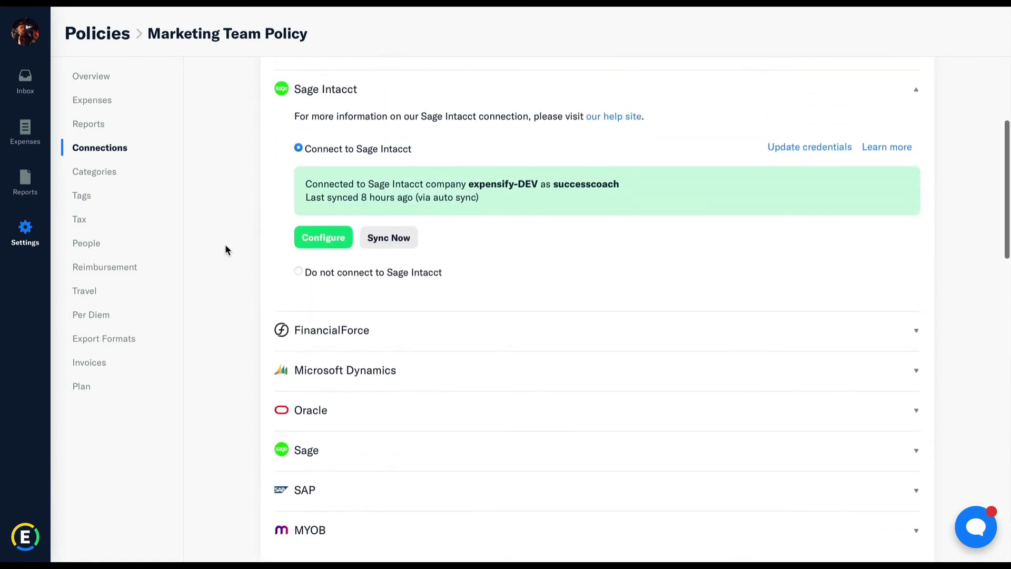
scroll(226, 244, up, 2)
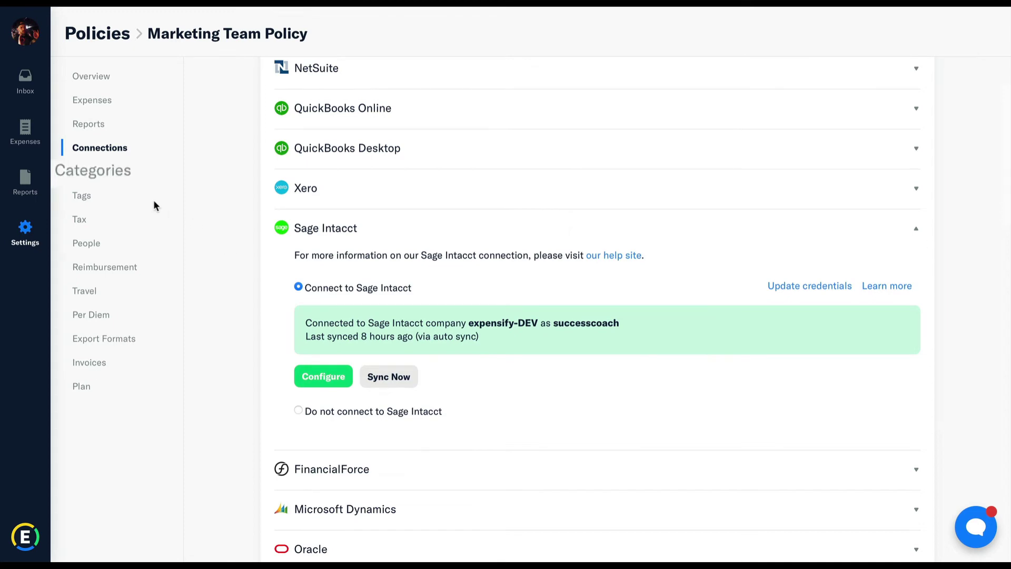
Step: Require expense categorization and disable the Advertising: TV and Advertising: Media categories
click(111, 173)
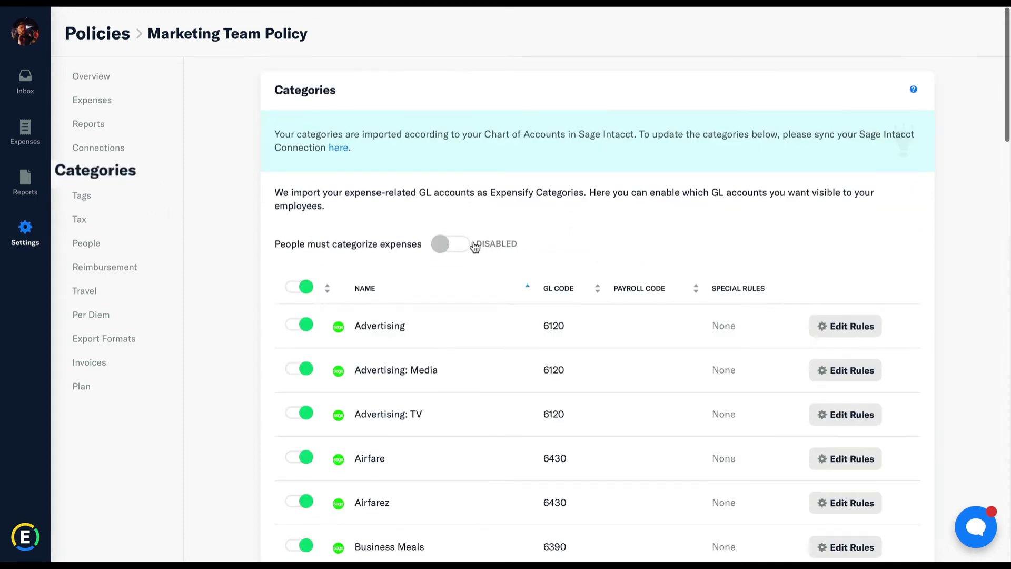
click(454, 244)
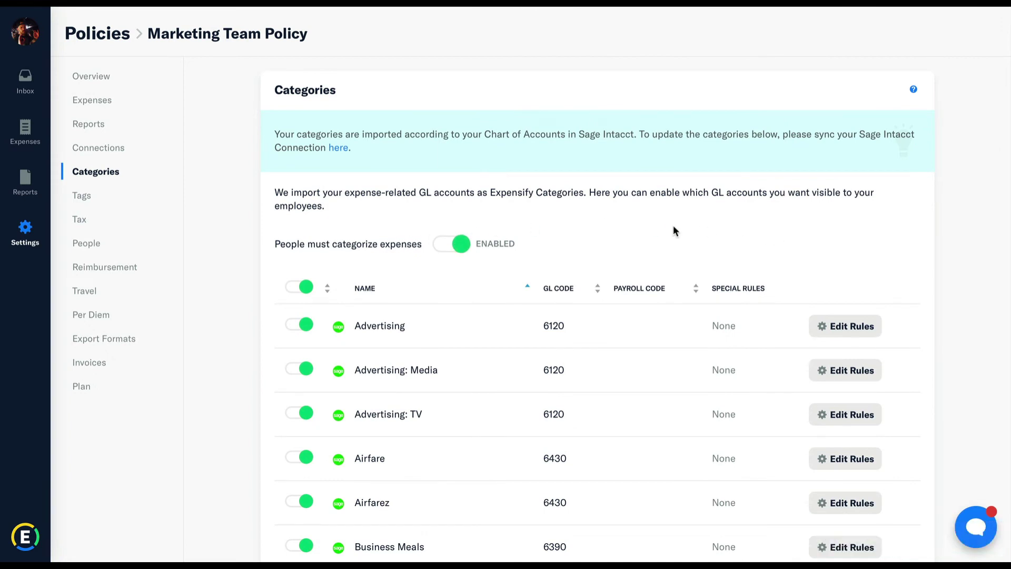
scroll(673, 225, down, 3)
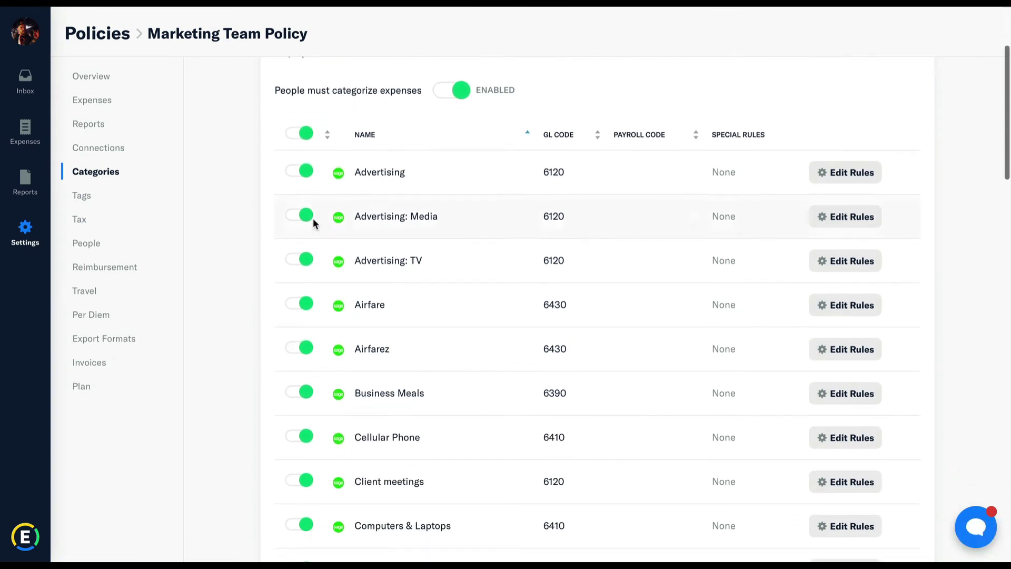
click(305, 259)
click(301, 216)
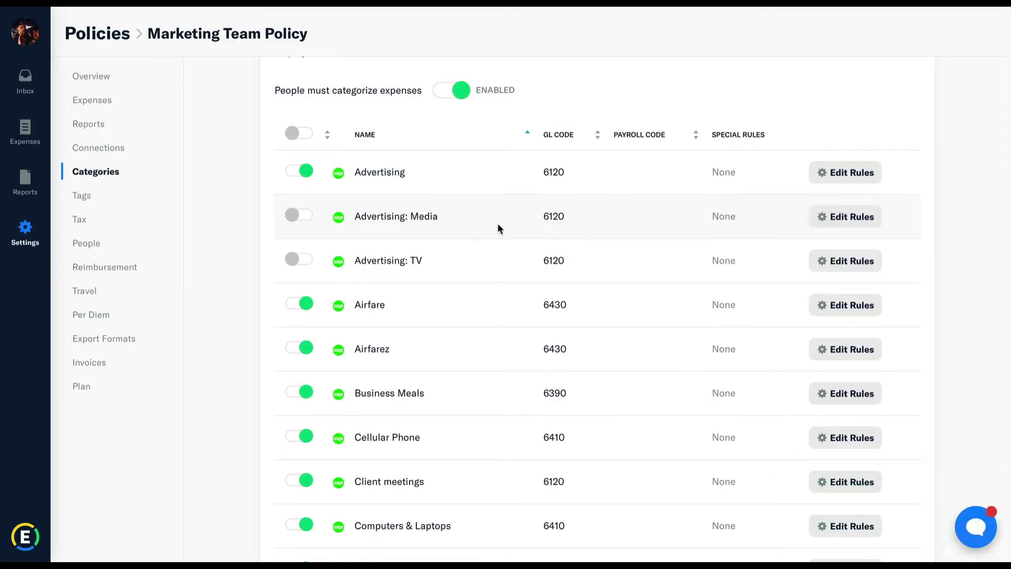
click(864, 226)
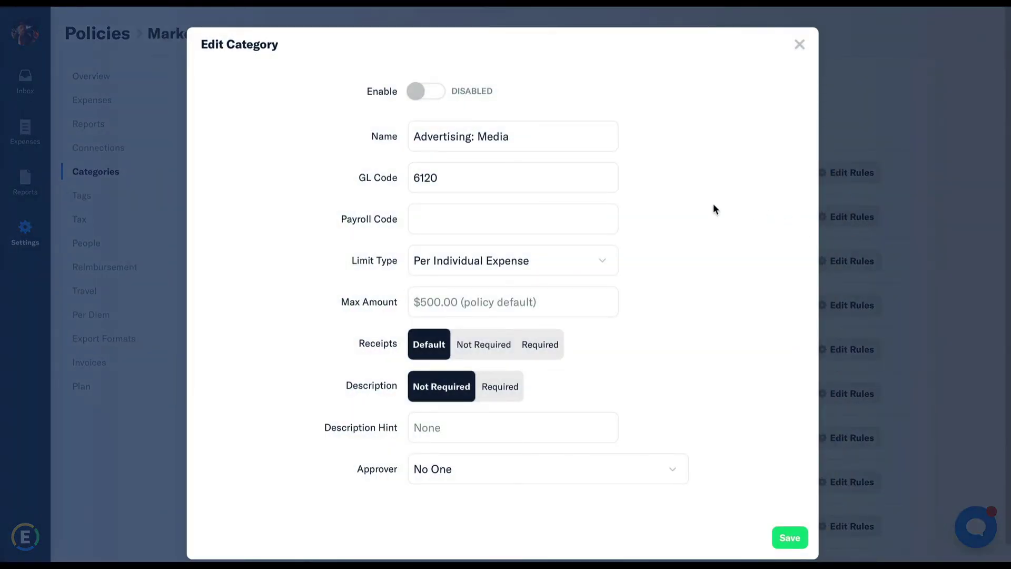
Step: Close the category rules and turn on 'People must tag expenses' in Tags settings
click(800, 44)
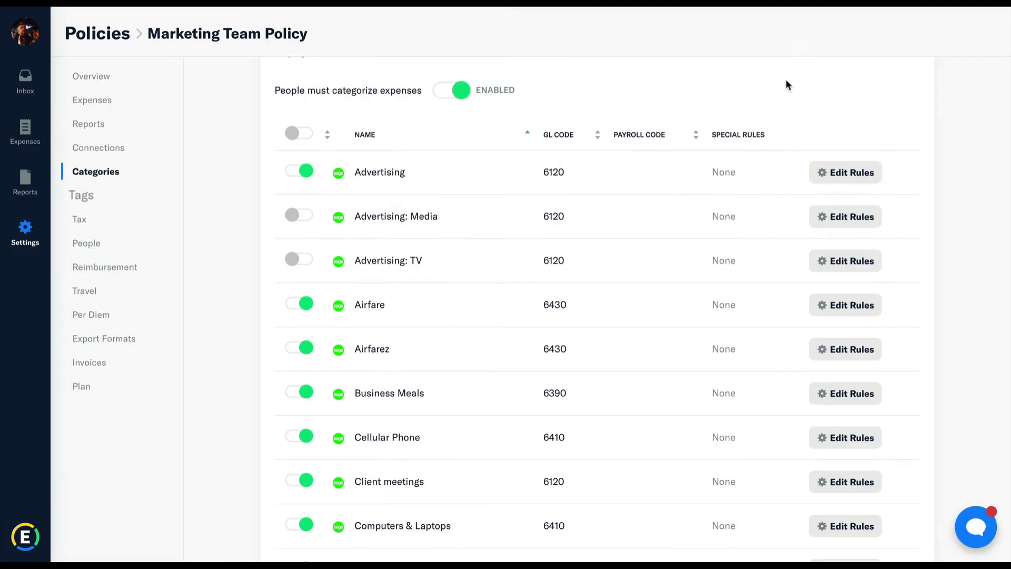
click(108, 199)
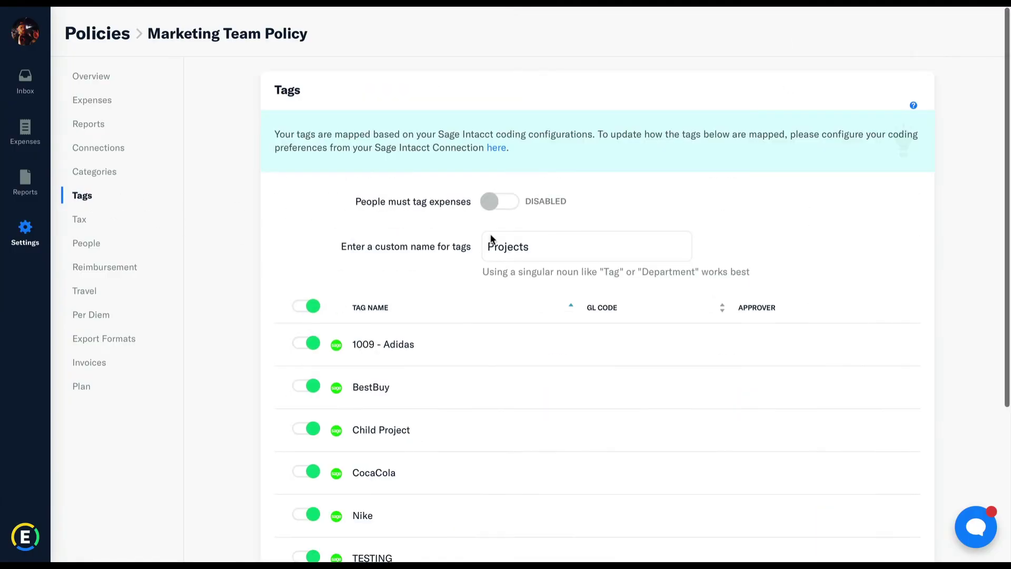
scroll(838, 273, down, 2)
click(492, 155)
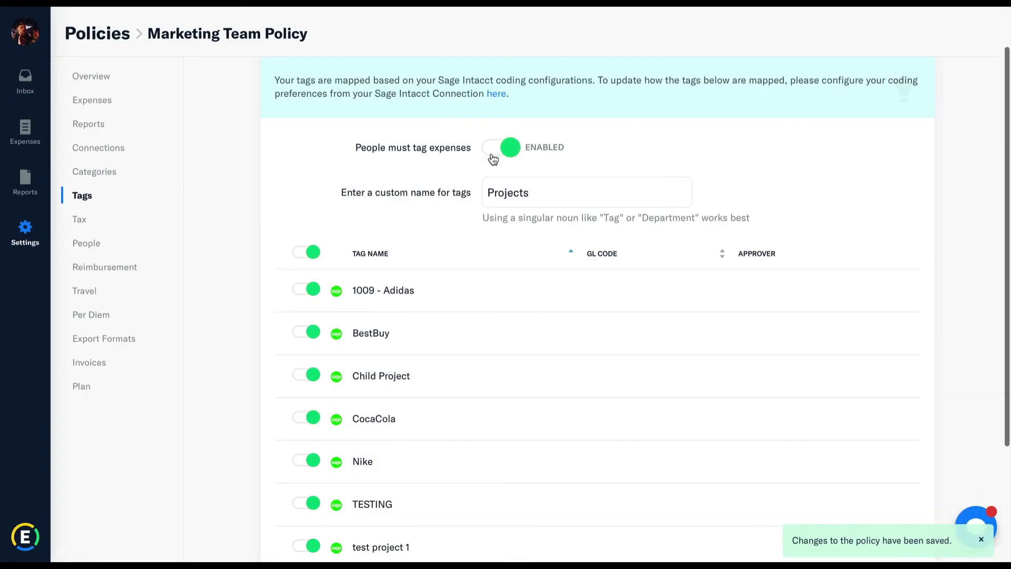
scroll(840, 279, down, 3)
scroll(842, 280, up, 4)
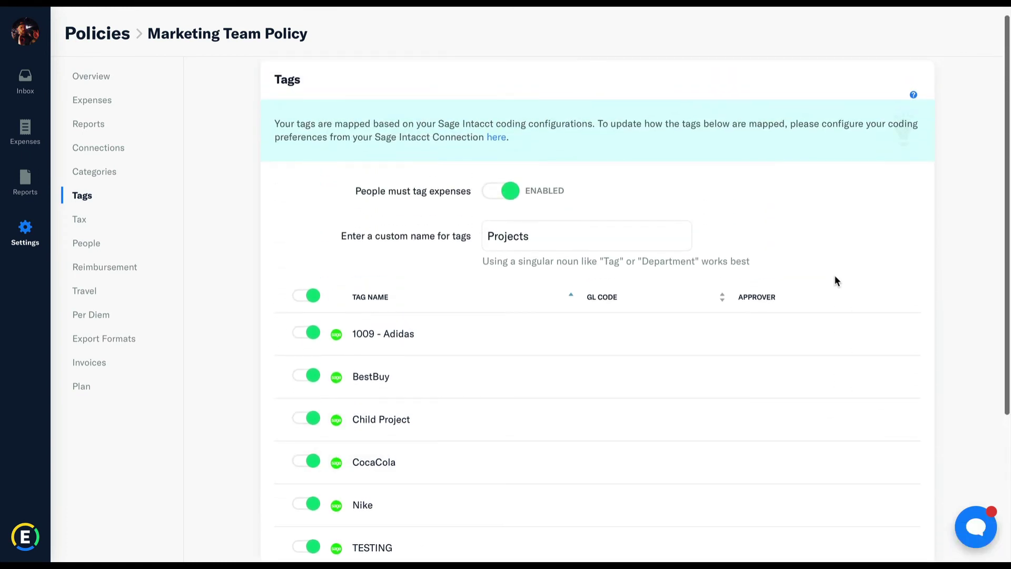
Step: View the People settings with its 4 members and the Policy Members help article
click(108, 245)
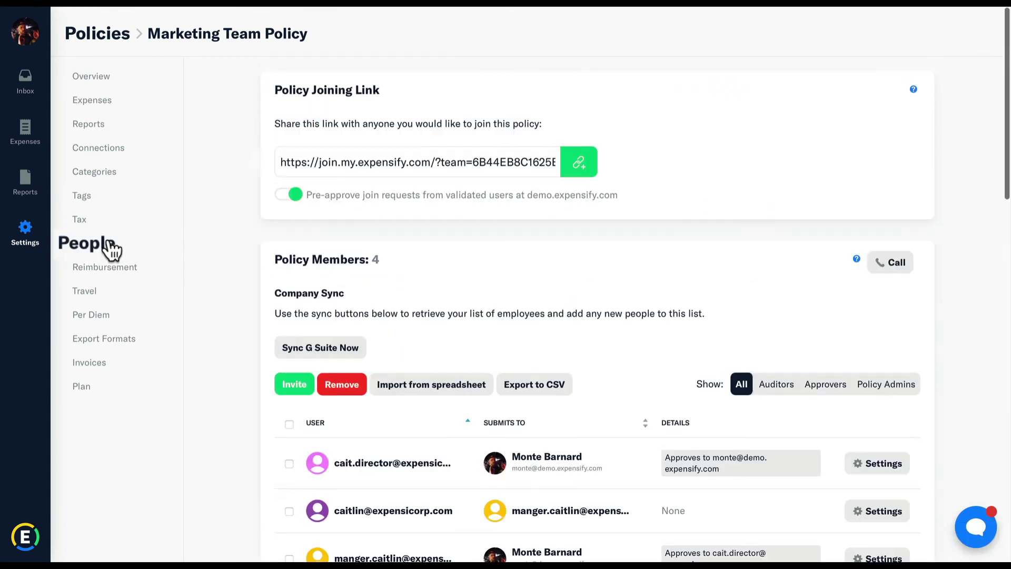
scroll(617, 315, down, 3)
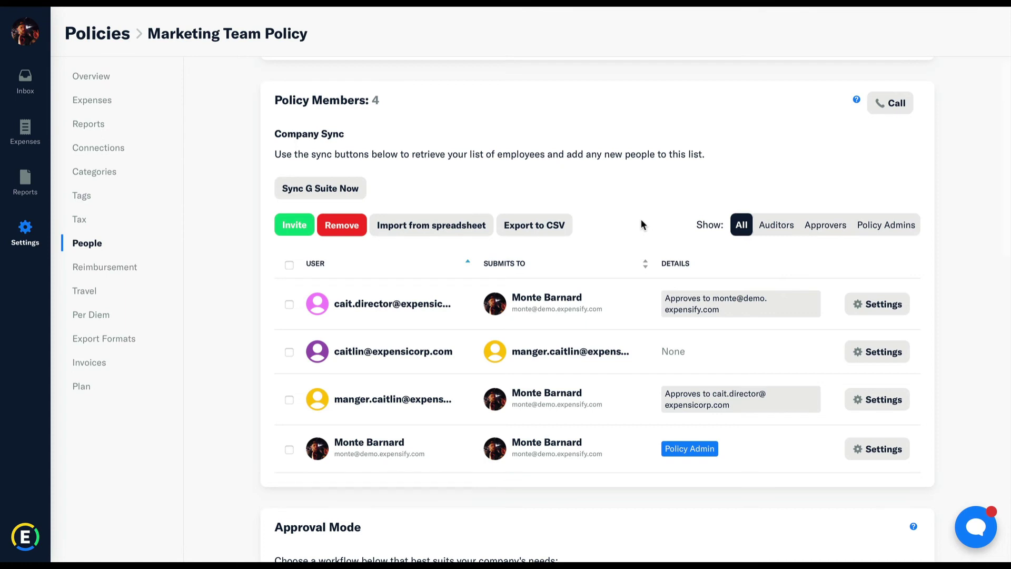
click(856, 102)
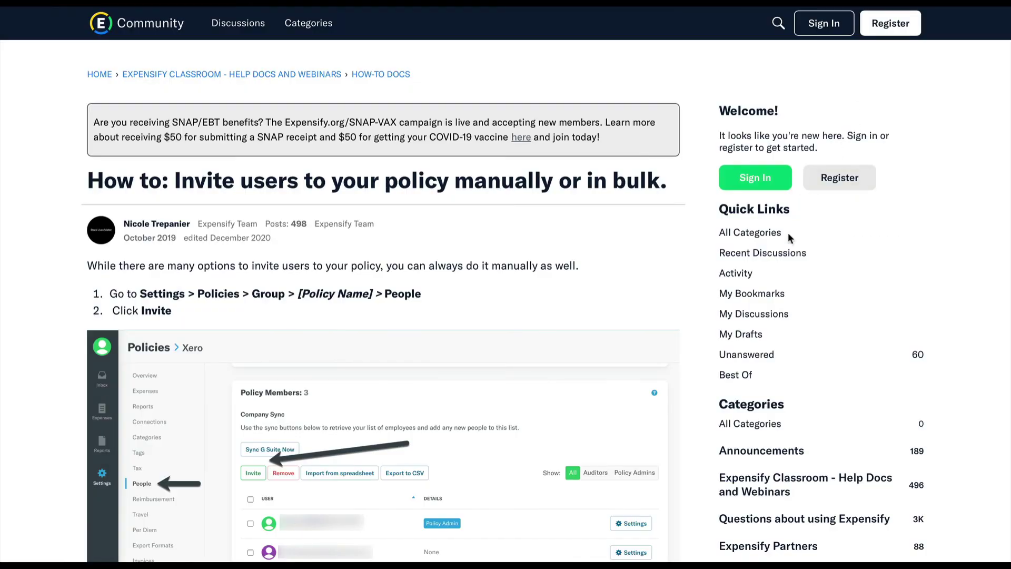
scroll(663, 290, down, 2)
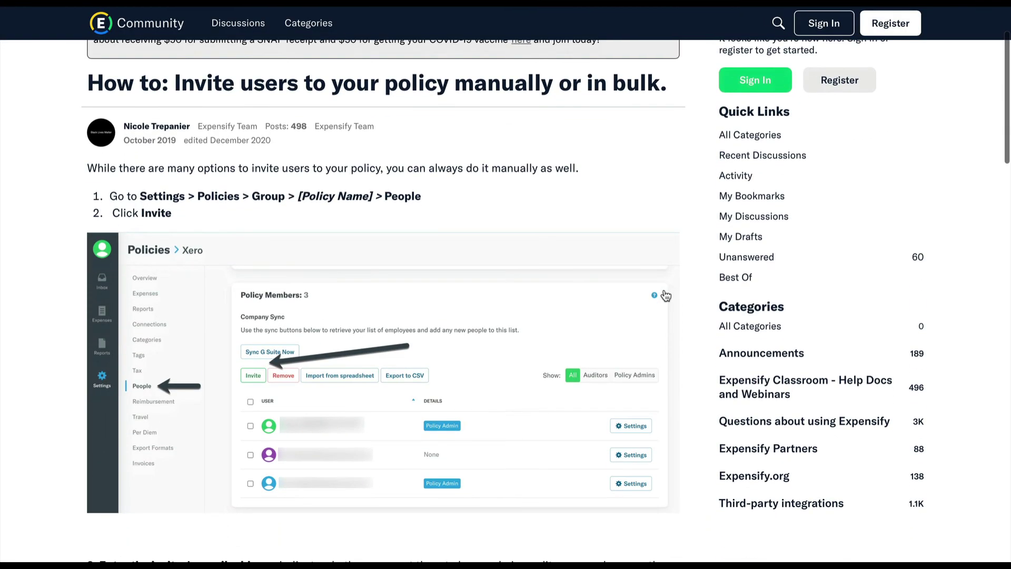
scroll(666, 295, up, 2)
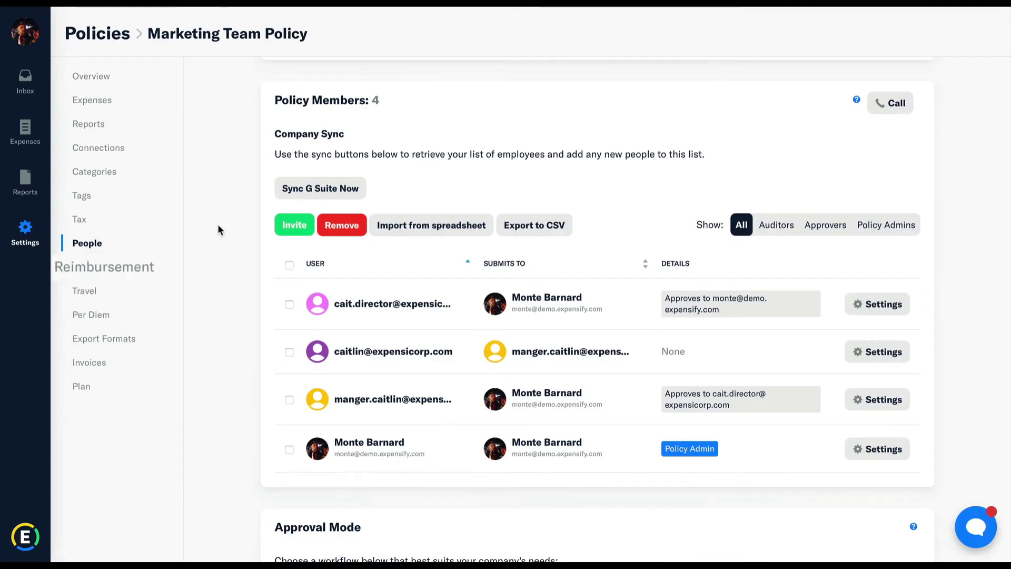
Step: Select Direct reimbursement after briefly trying Indirect, then return to Connections settings
click(127, 267)
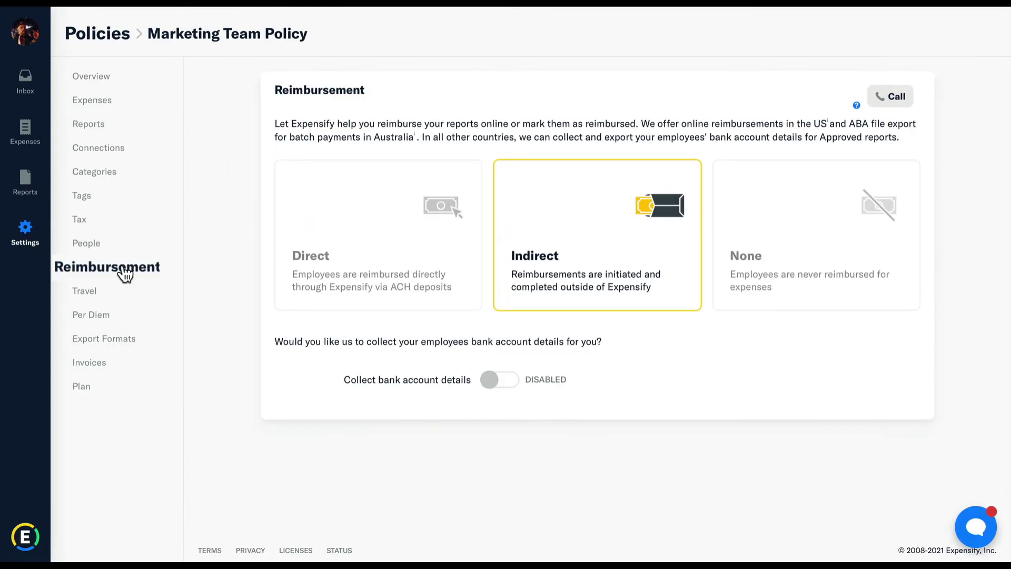
click(423, 239)
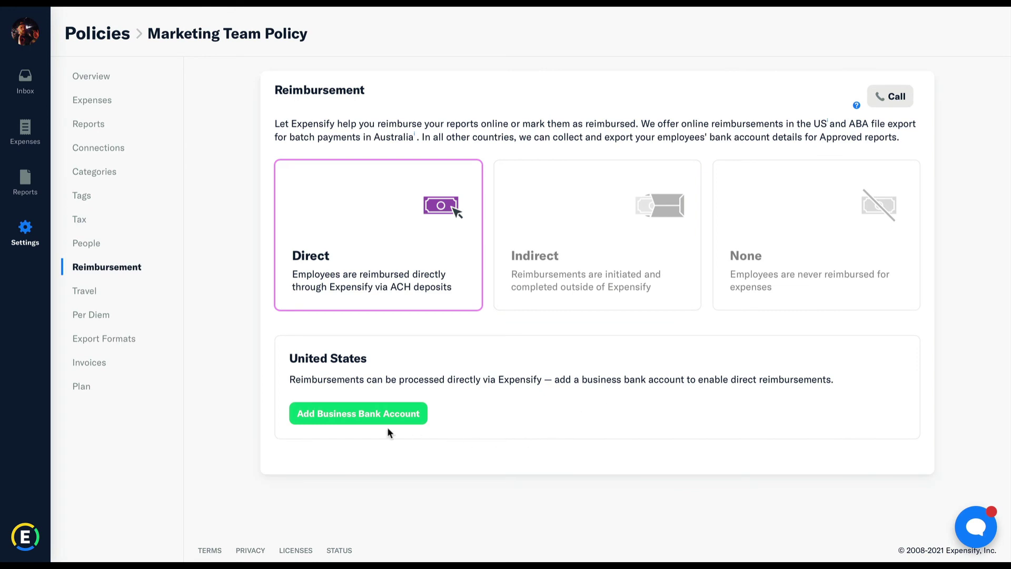
click(577, 240)
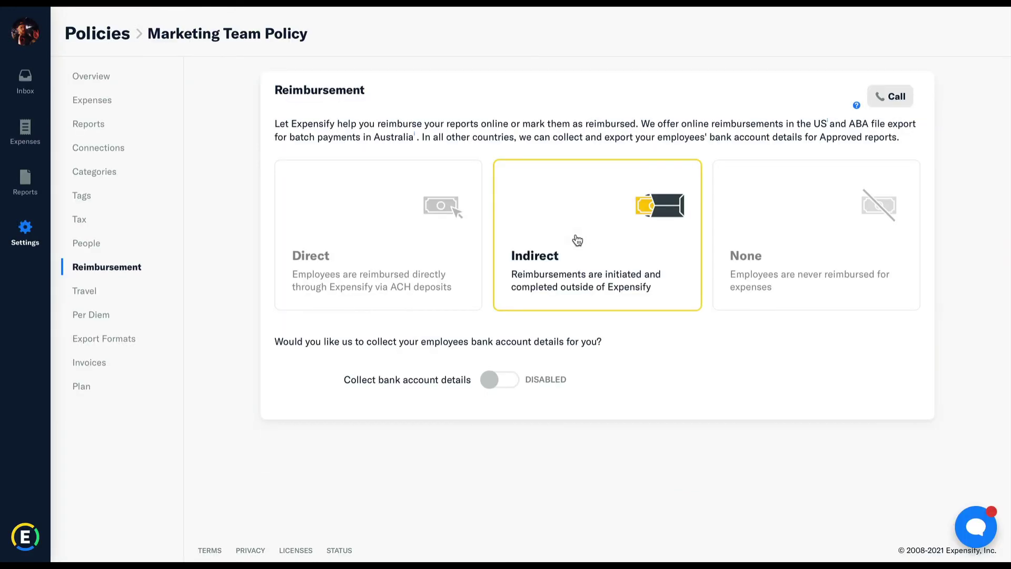
click(360, 240)
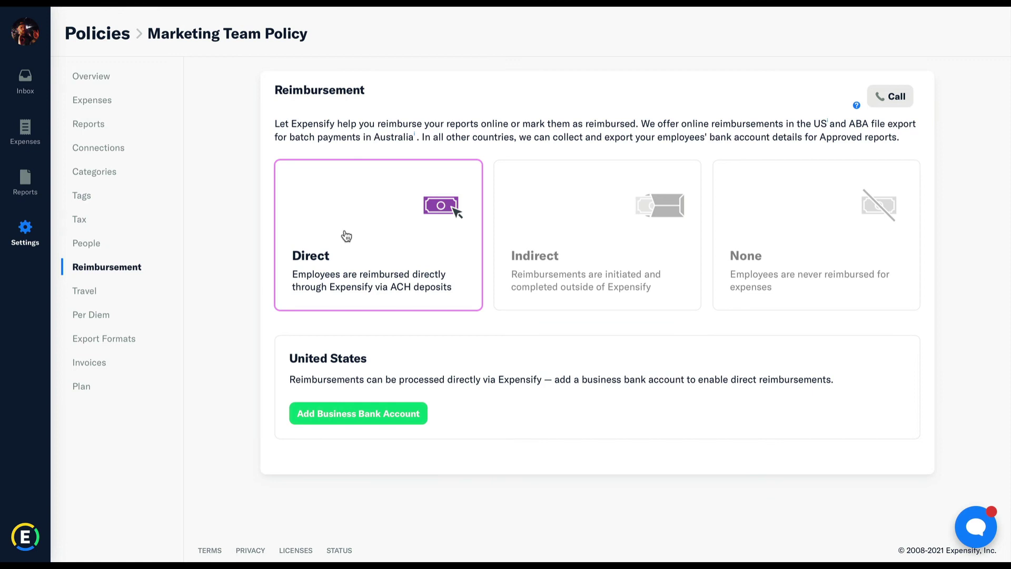
click(112, 150)
scroll(282, 277, down, 7)
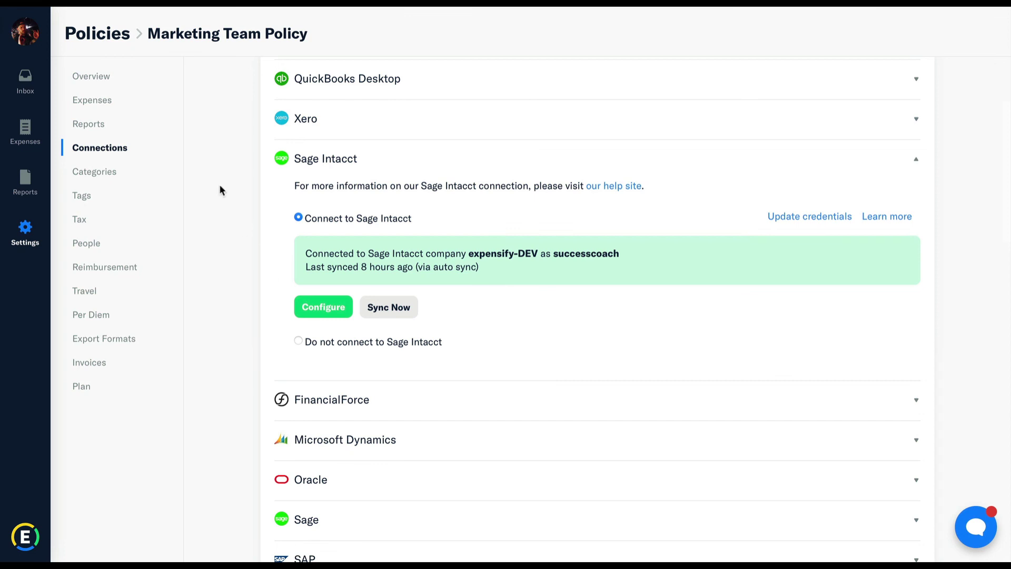
Step: Review the Expenses, Reports, Connections, Categories, Tags and People settings in turn
click(103, 108)
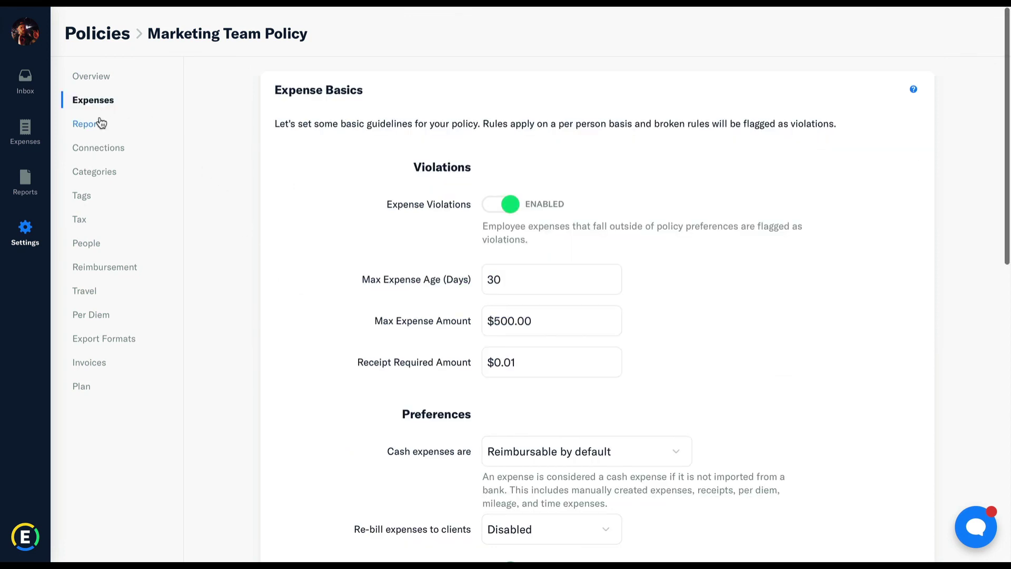
click(100, 125)
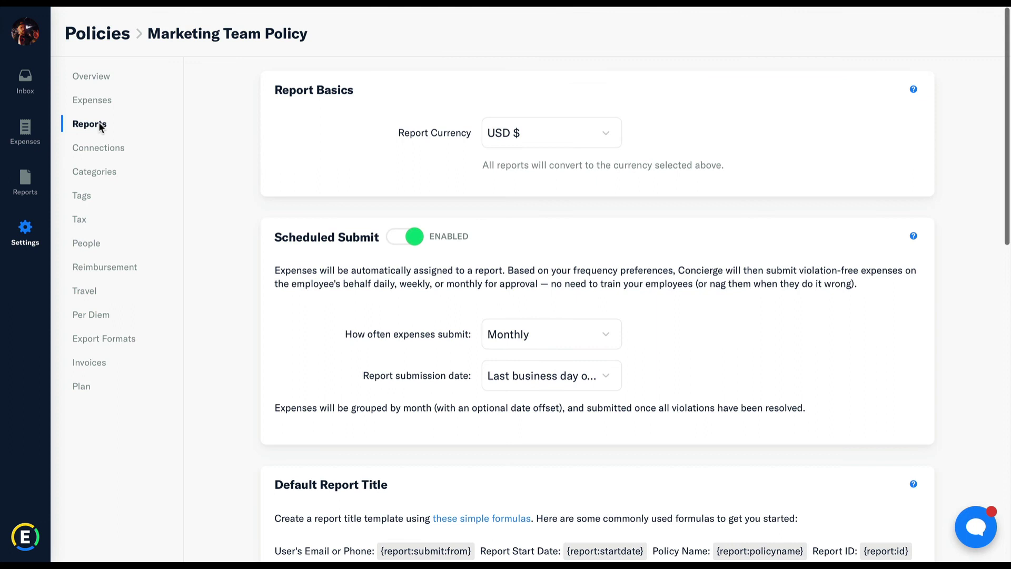
click(97, 149)
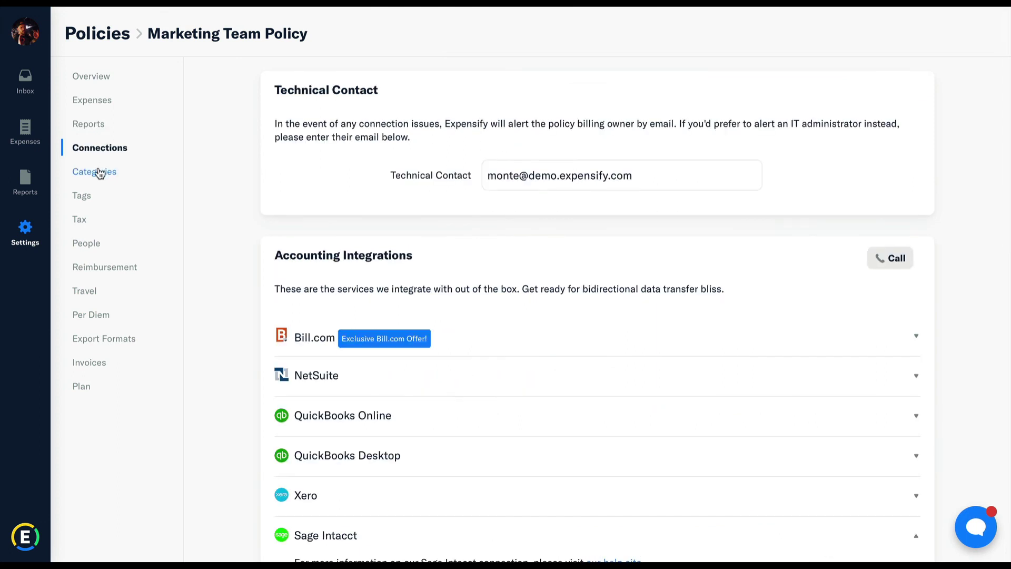
click(99, 173)
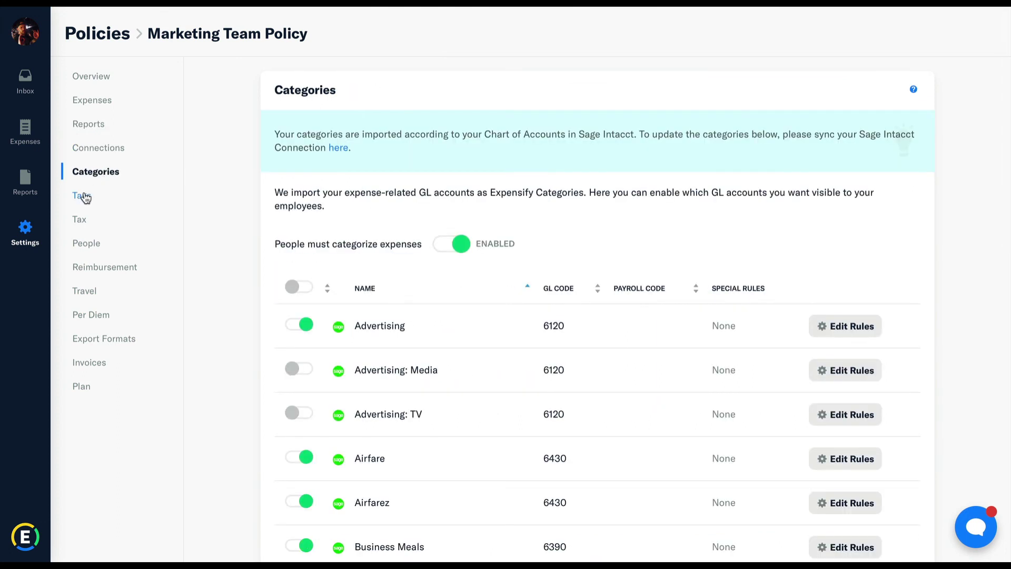
click(86, 198)
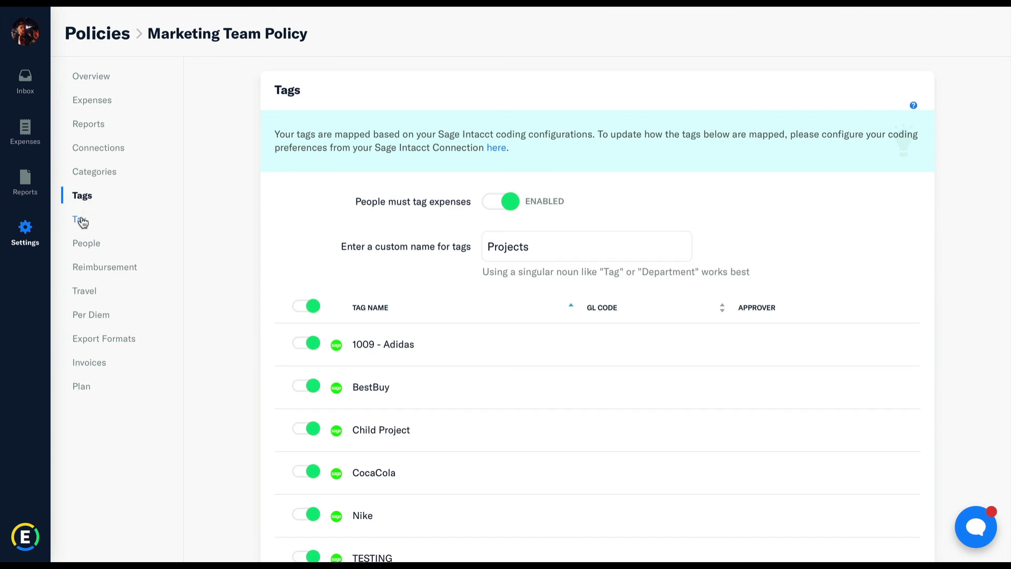
click(93, 243)
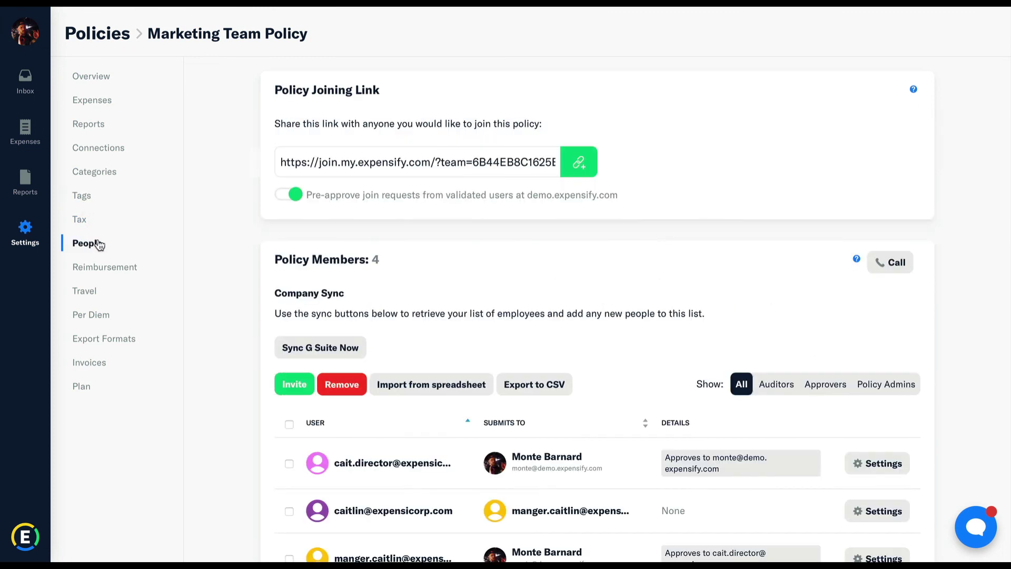